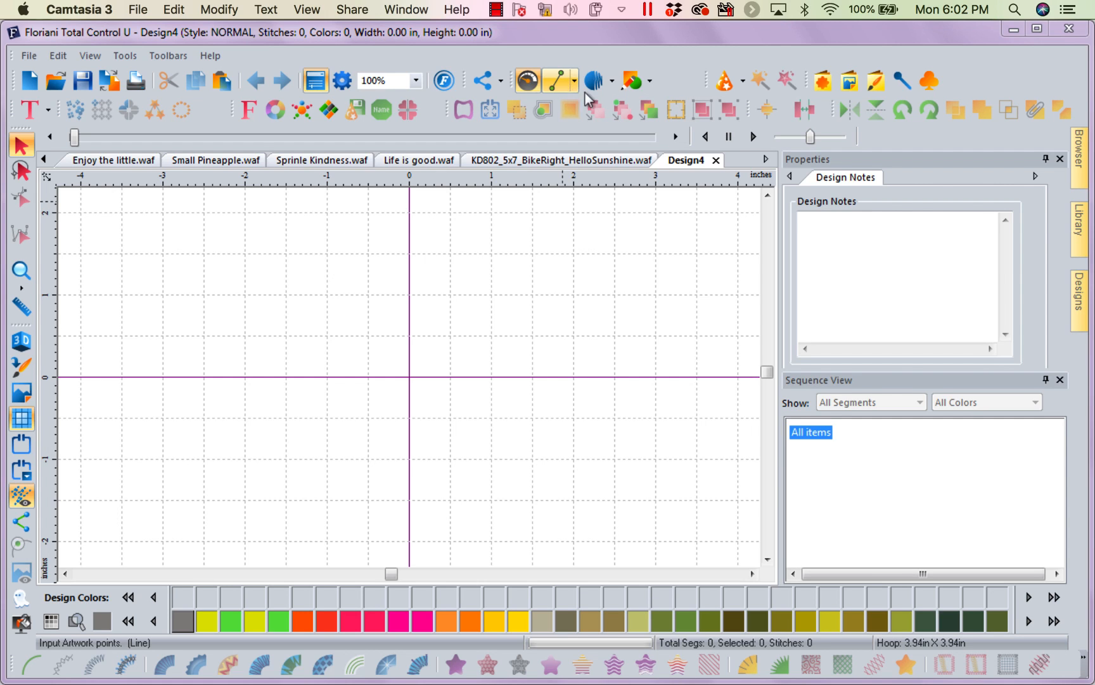
Look over the basic shape choices and the Custom Shapes library without placing a shape
click(647, 83)
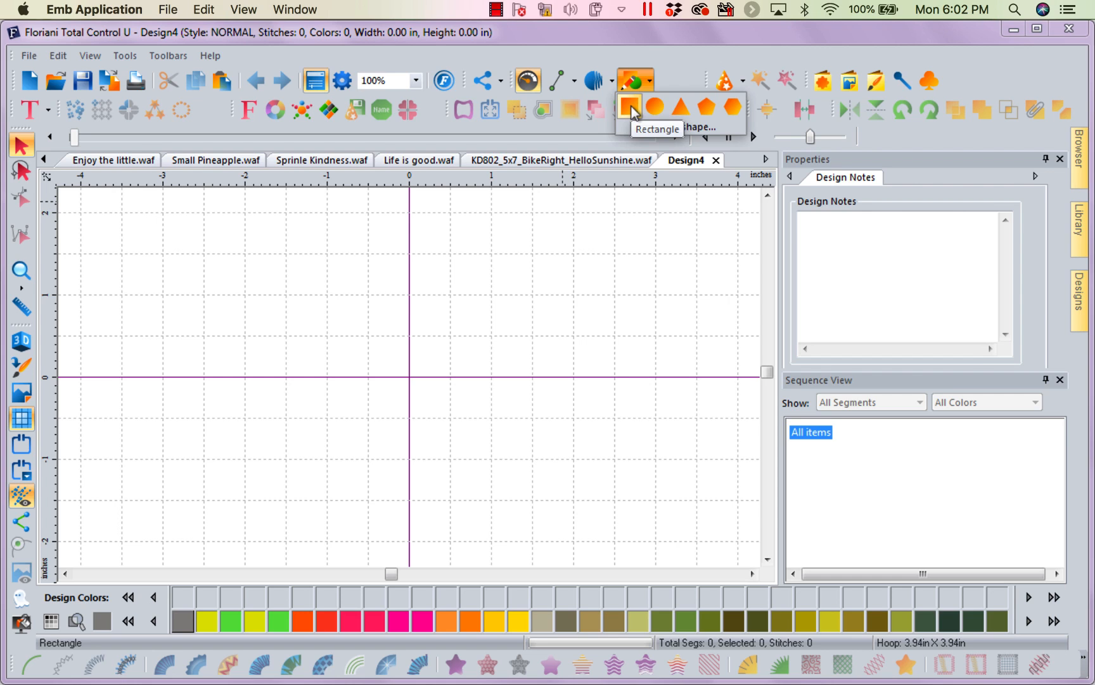
click(822, 82)
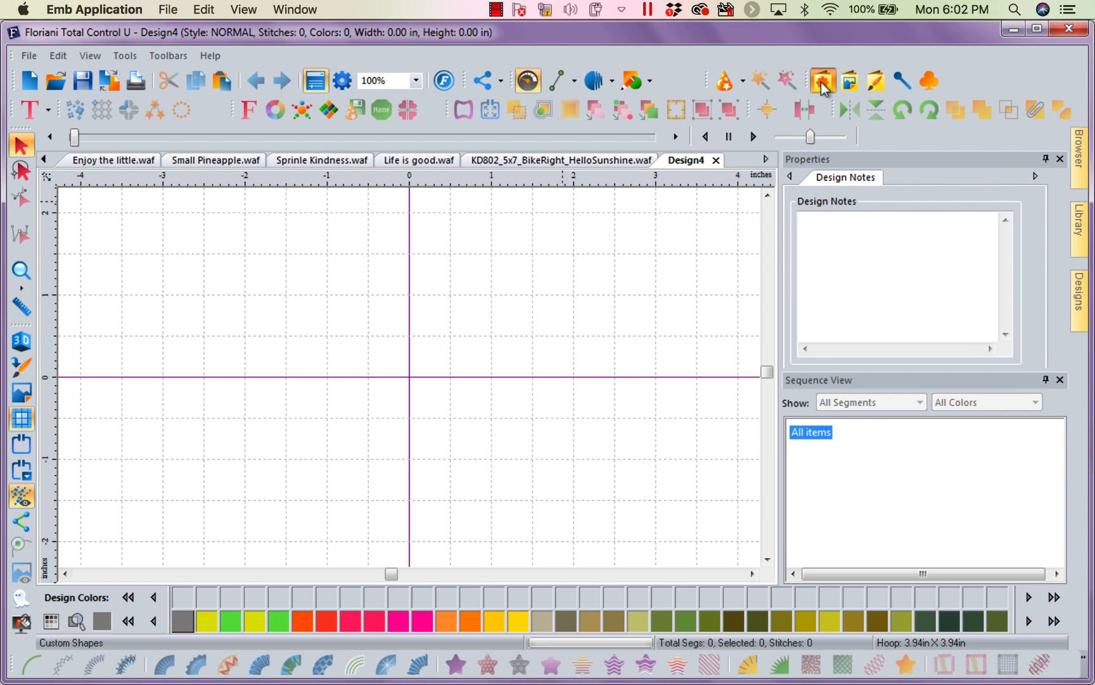
click(823, 84)
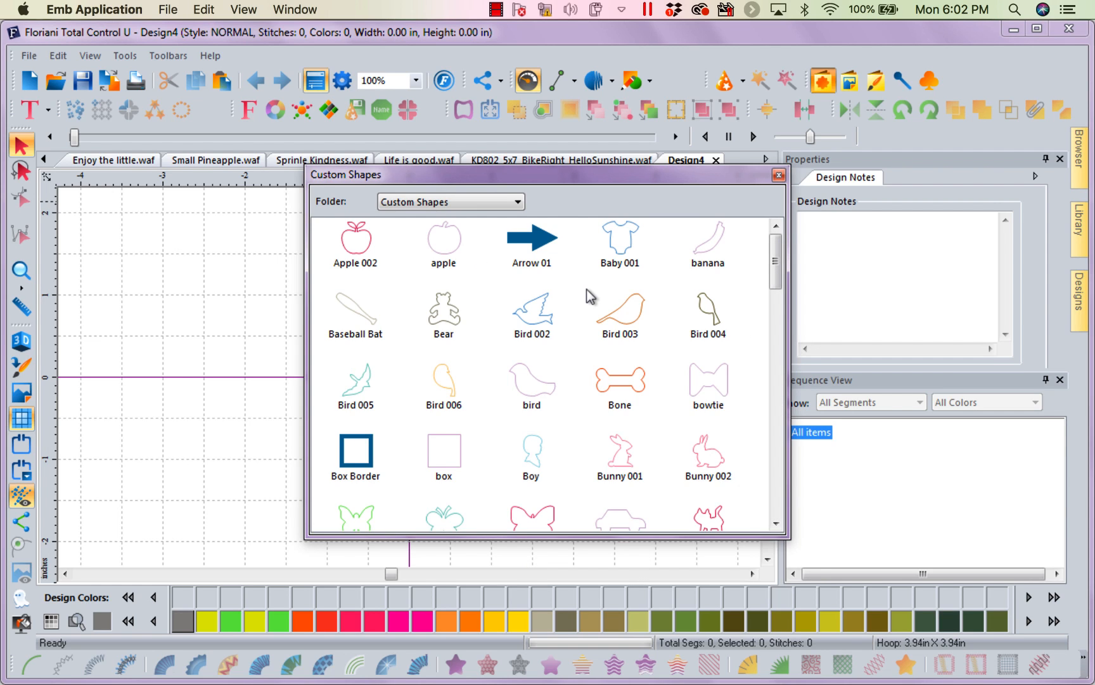
click(779, 176)
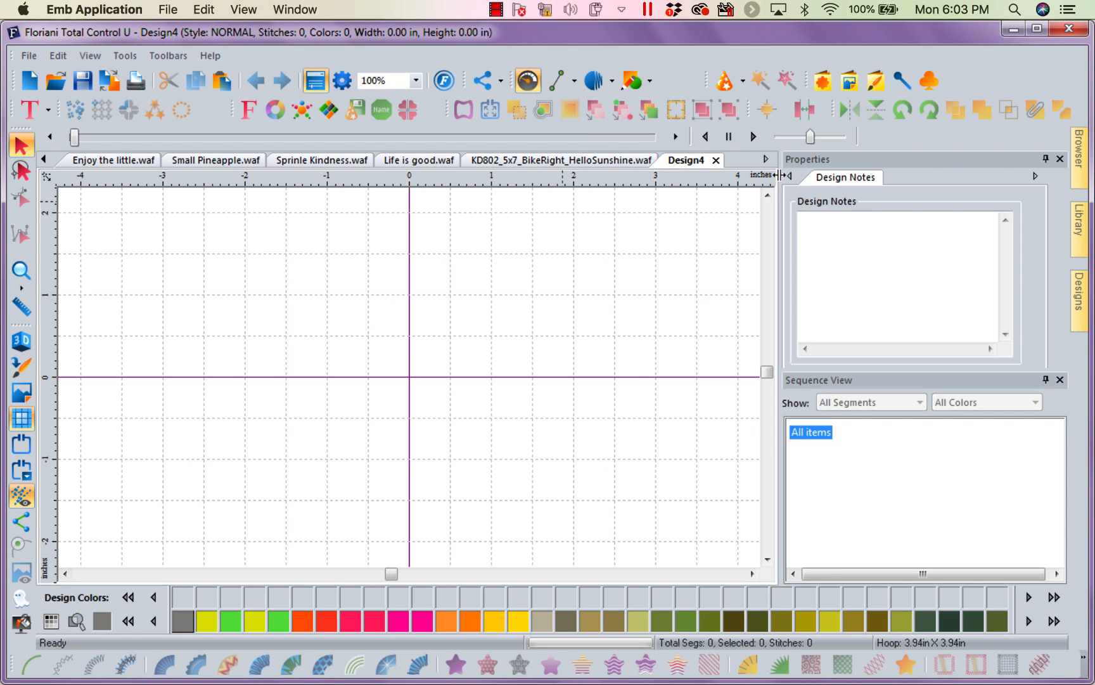
Draw a closed five-point artwork outline with the Line tool, about 2.7 by 2.7 in, mostly in the upper-left quadrant of the design area
click(575, 82)
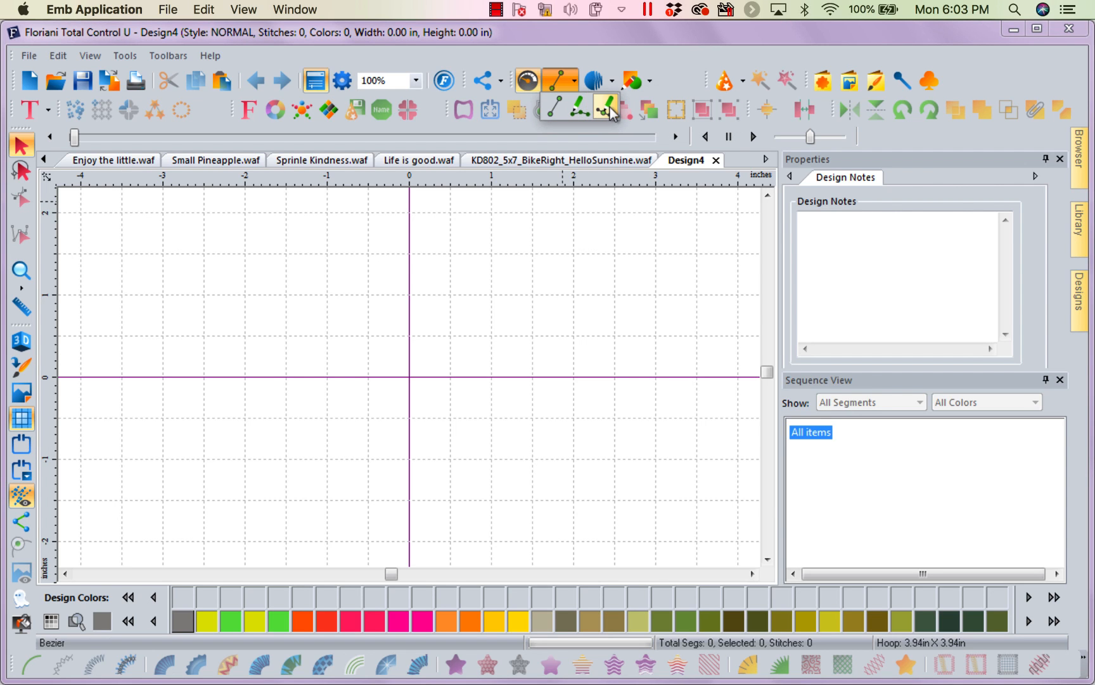
click(553, 110)
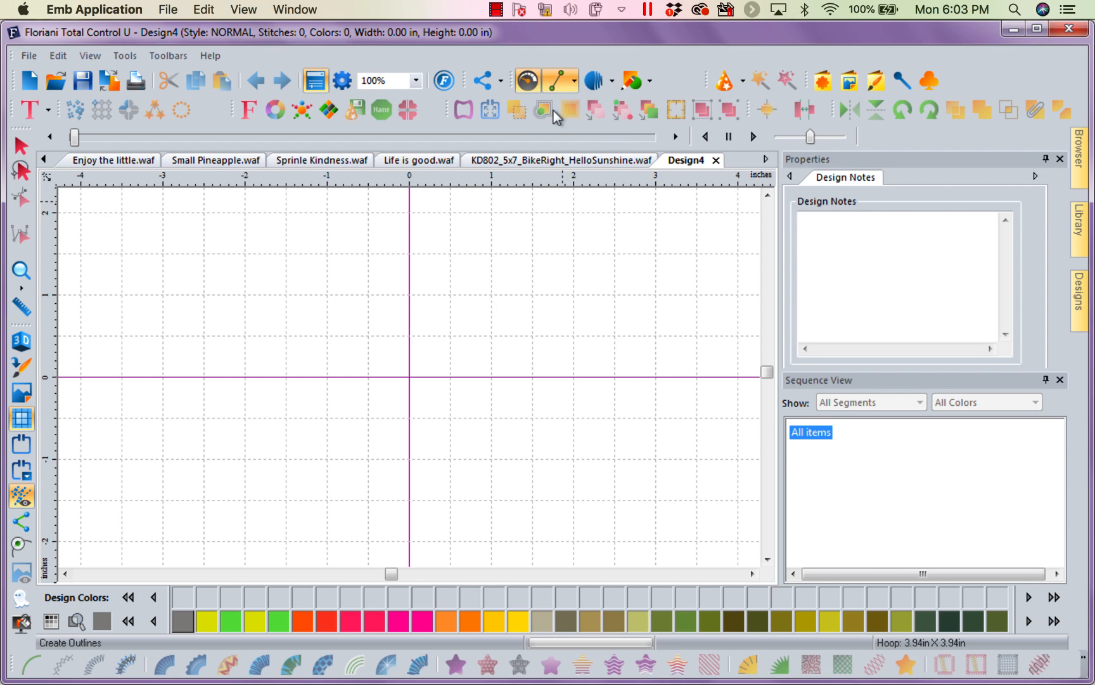
click(283, 293)
click(328, 253)
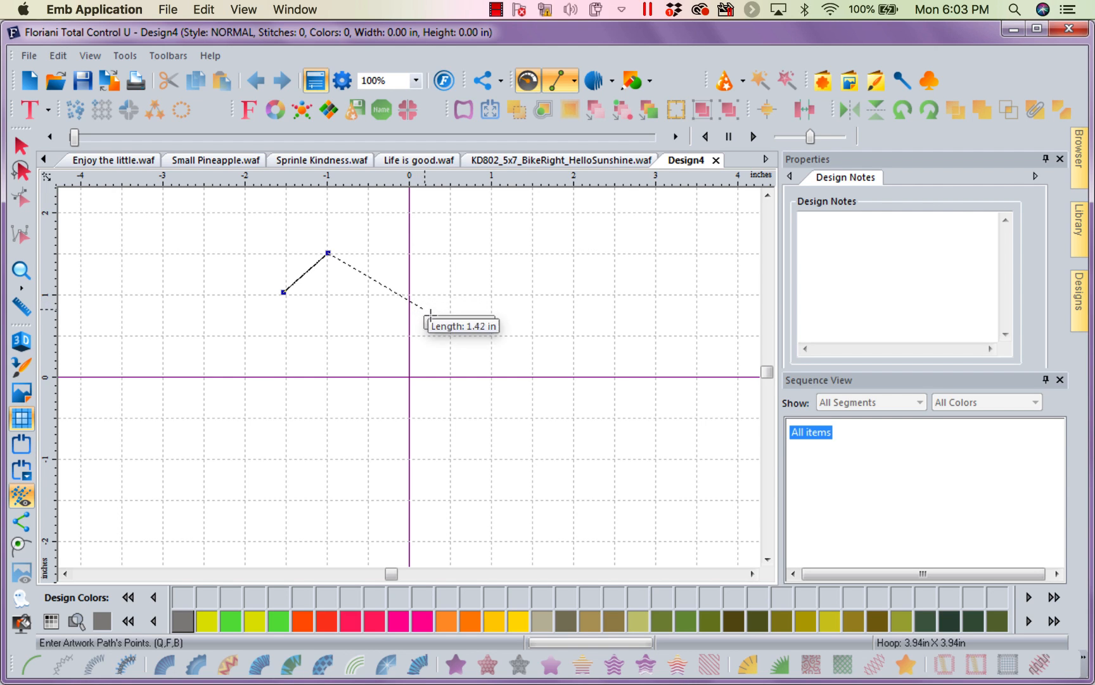
click(462, 346)
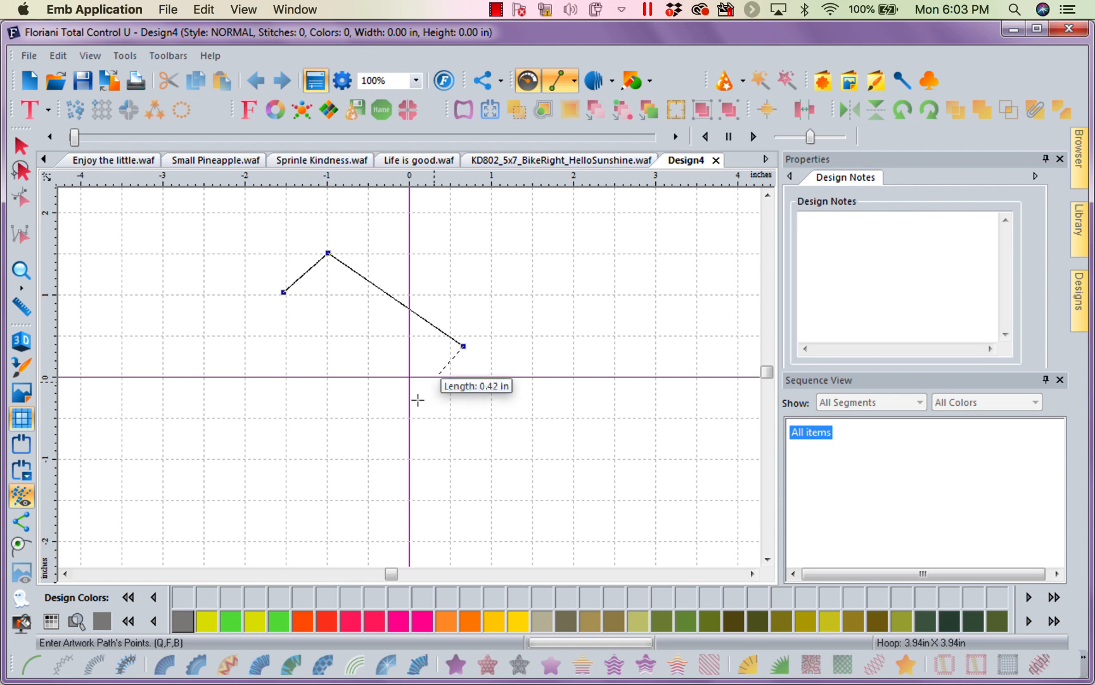
click(358, 472)
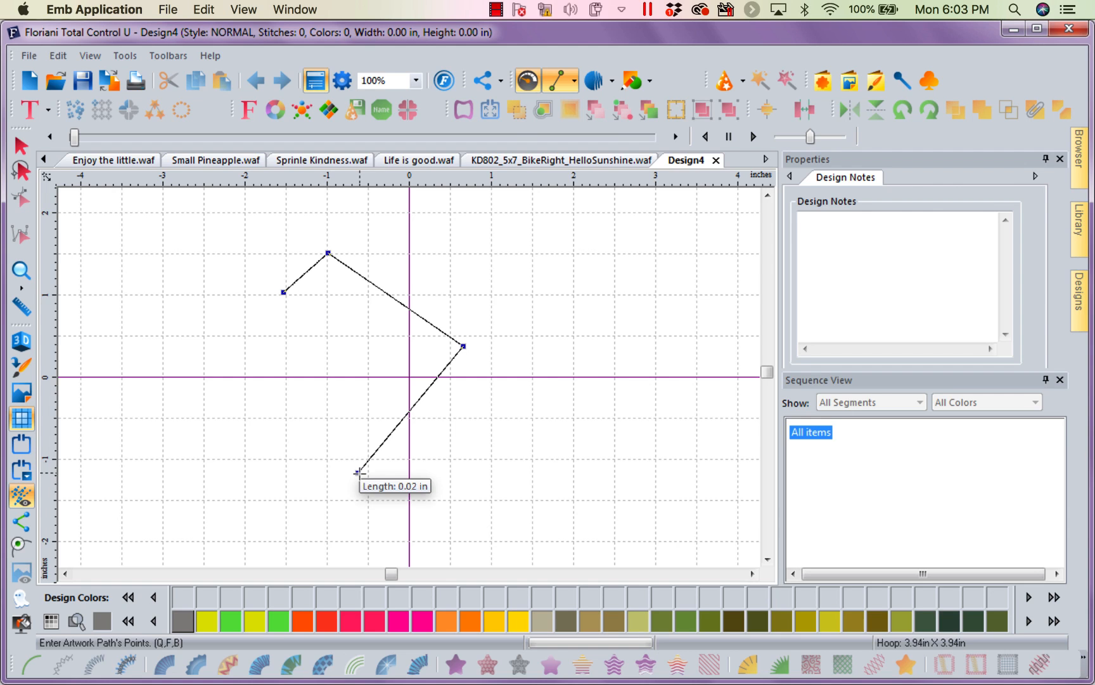
click(239, 336)
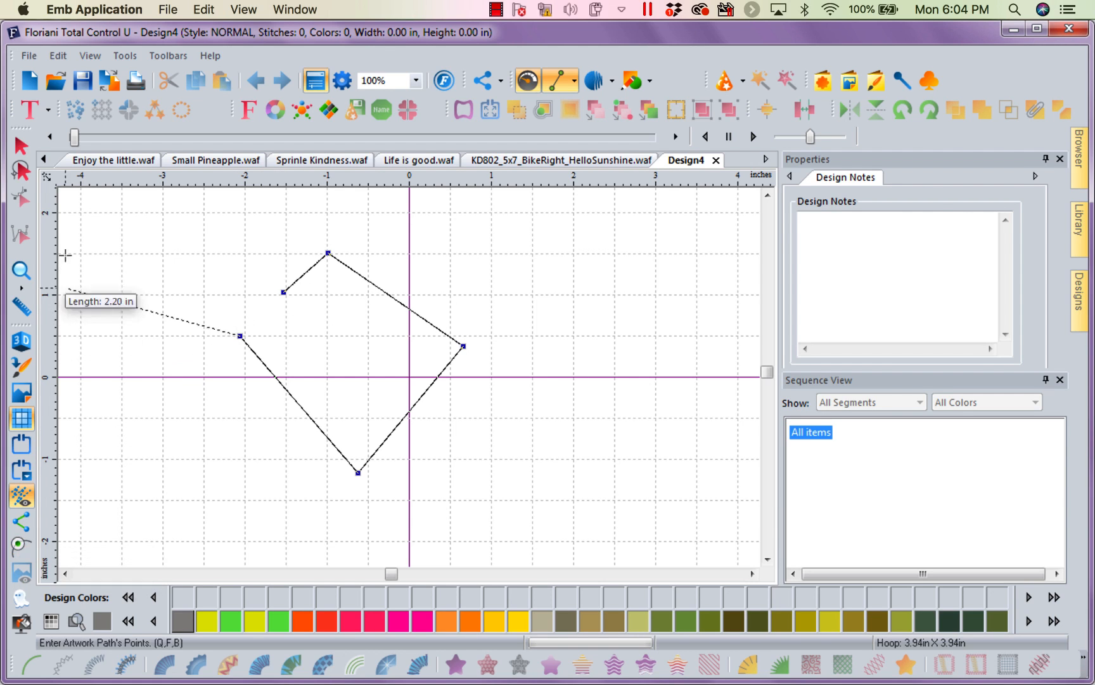
click(21, 545)
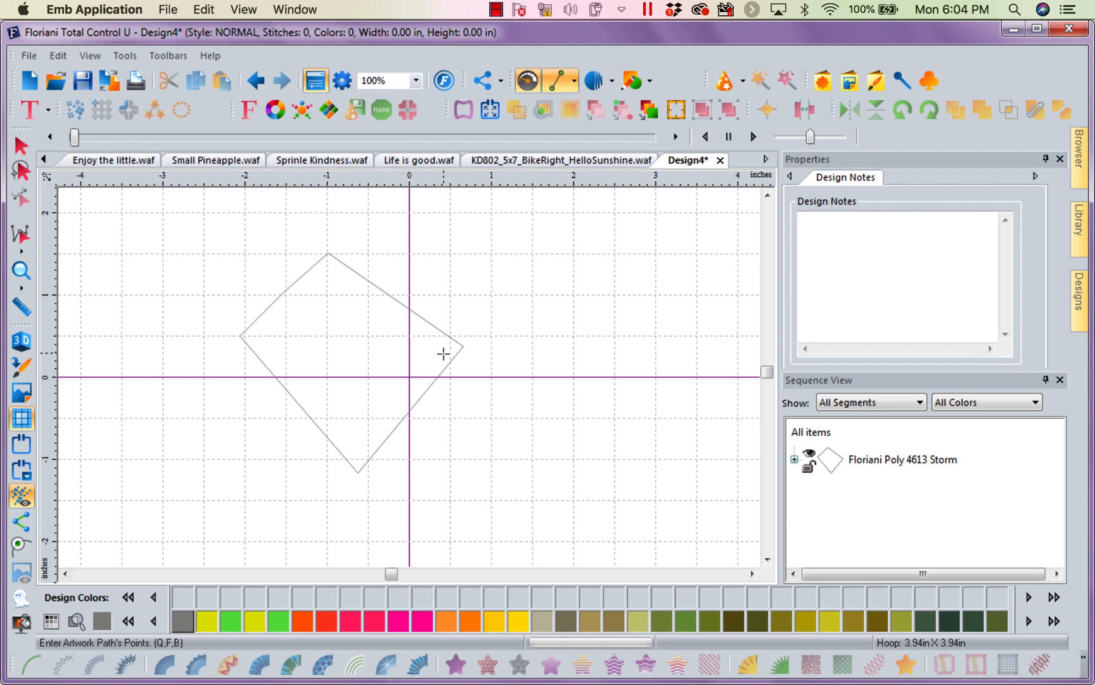
Try Run, Motif and Steil stitches on the closed outline, settle on Steil-Run, and display the design in 3D
click(21, 147)
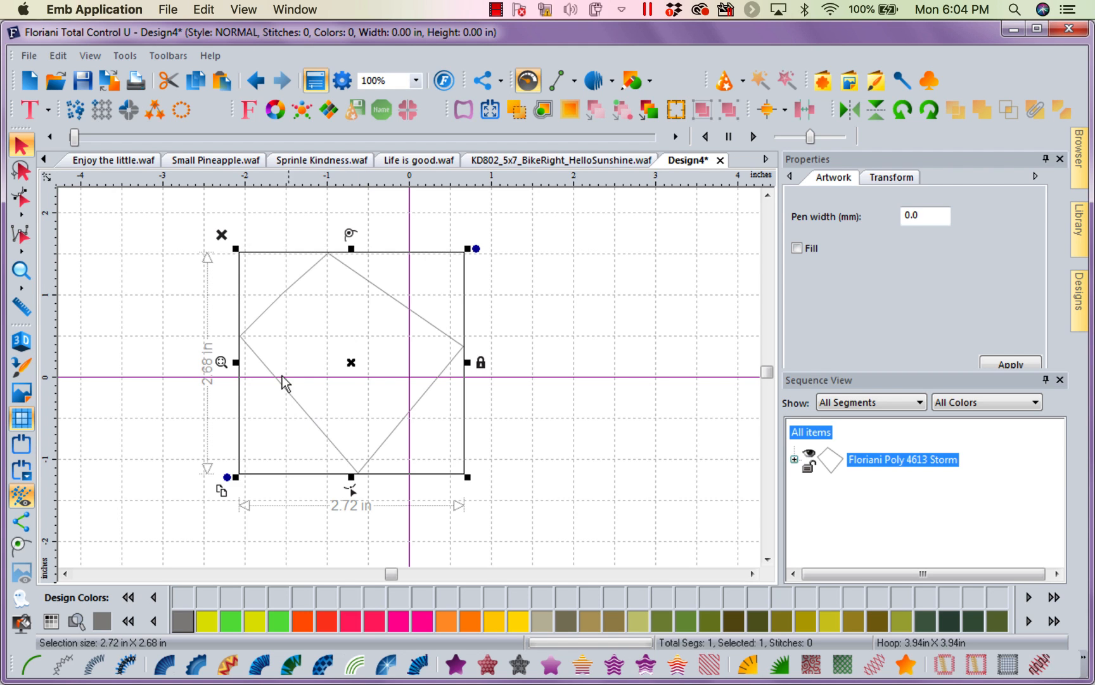
click(30, 663)
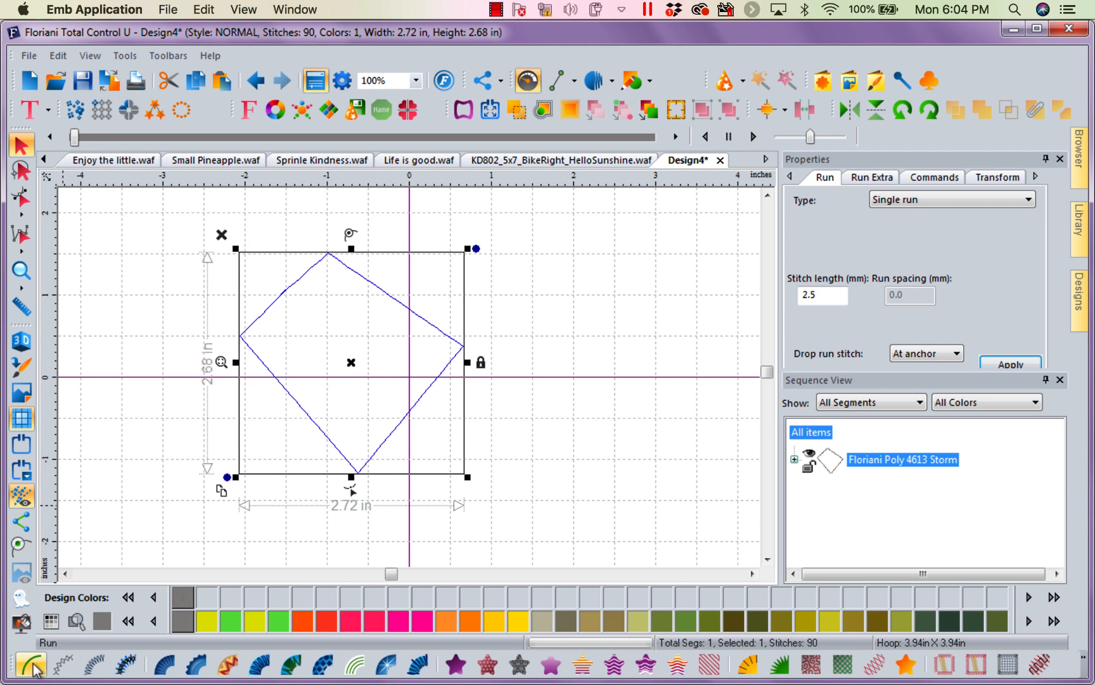
click(70, 662)
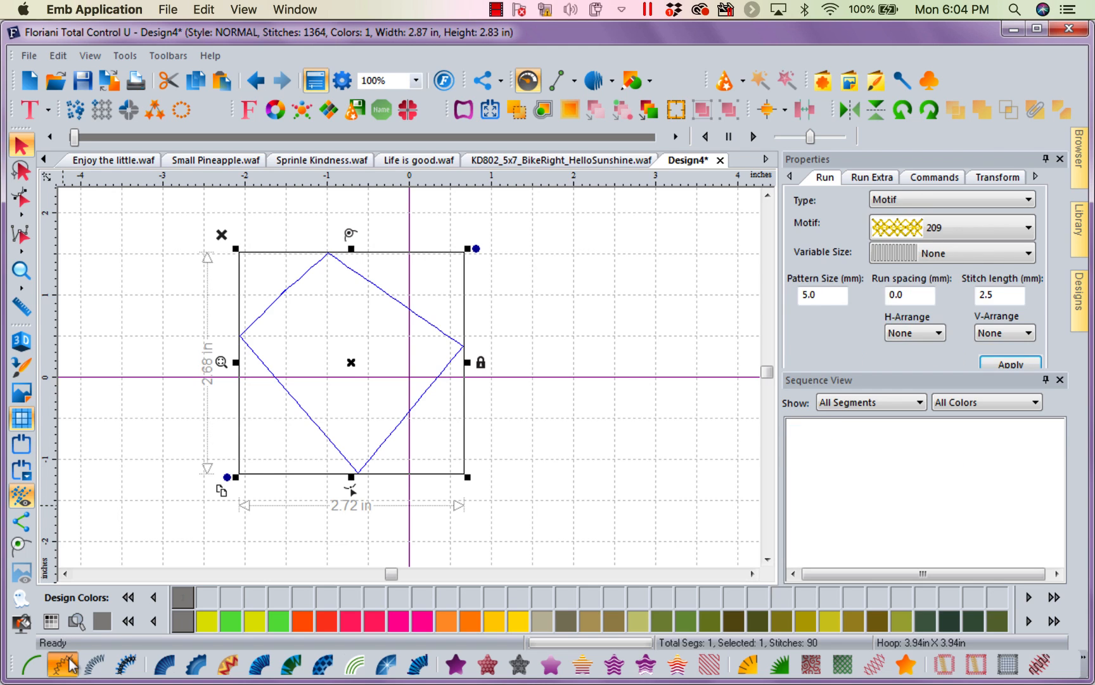
click(94, 663)
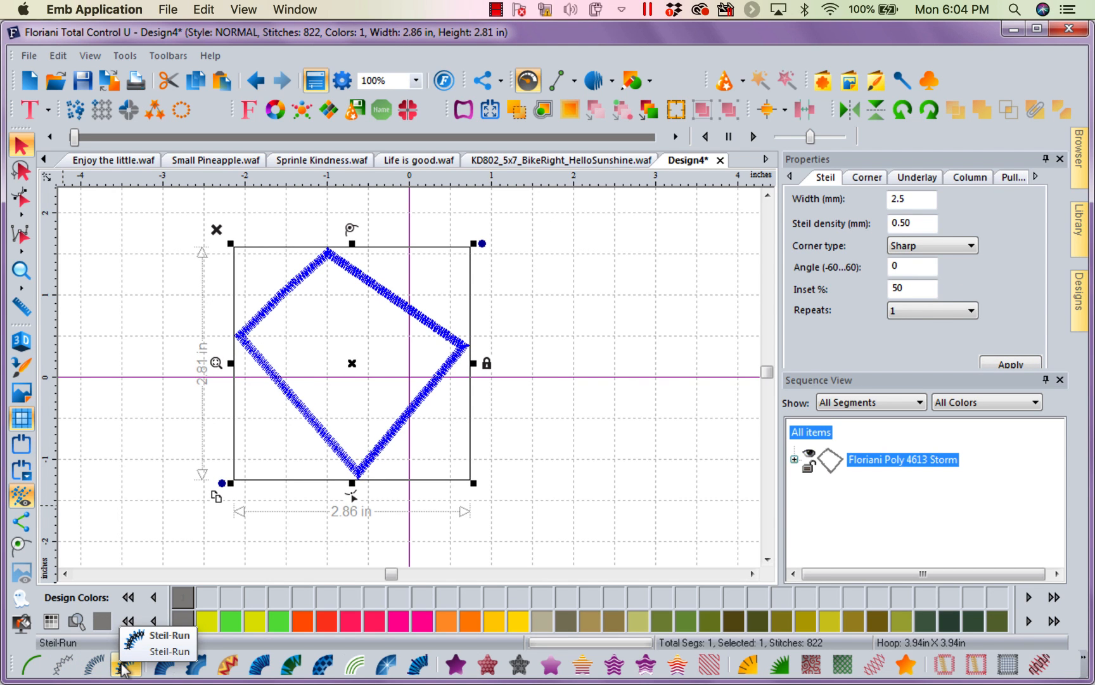
click(125, 664)
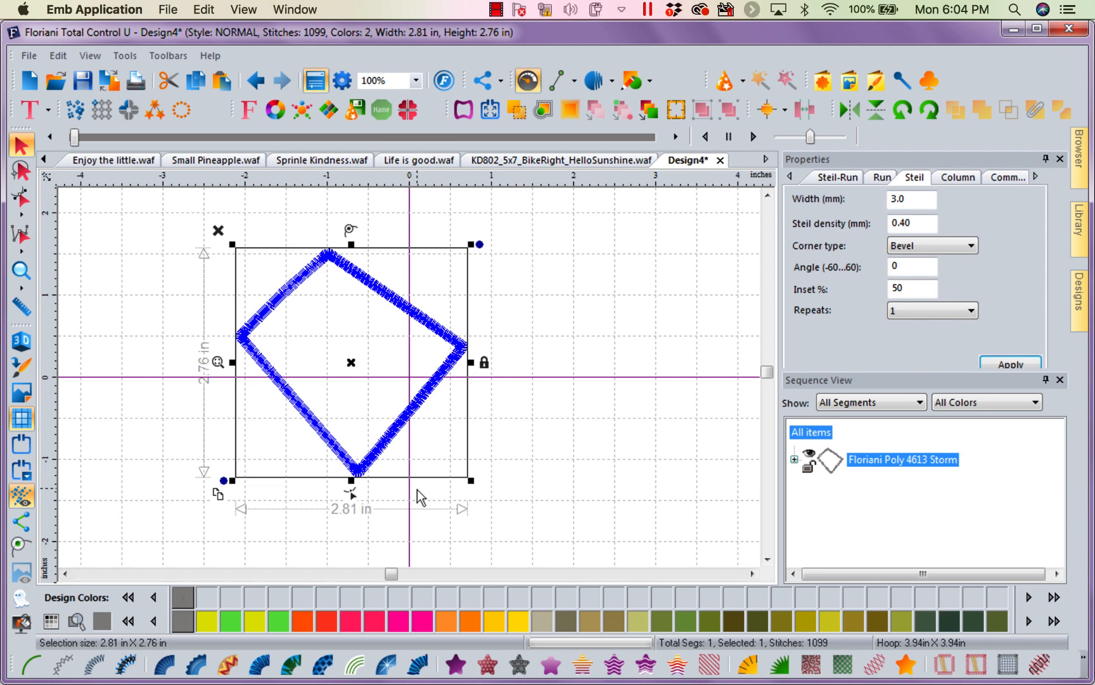
click(488, 441)
click(21, 342)
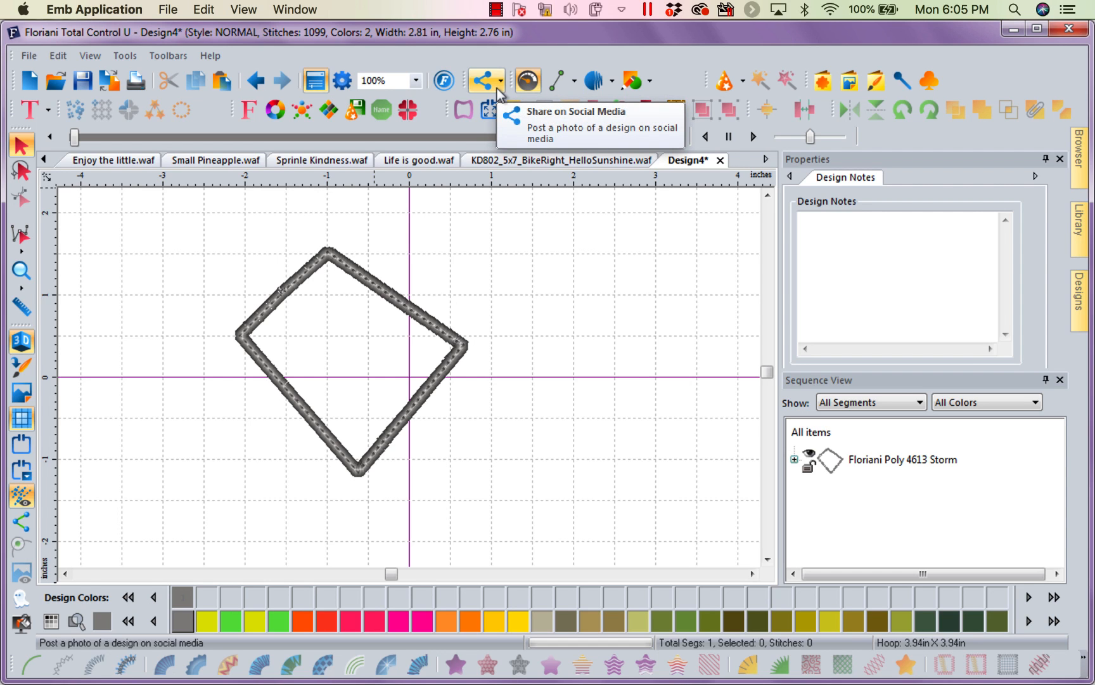
Draw a freehand wavy open outline about 4.1 in high around the stitched shape with the Pen tool
click(575, 81)
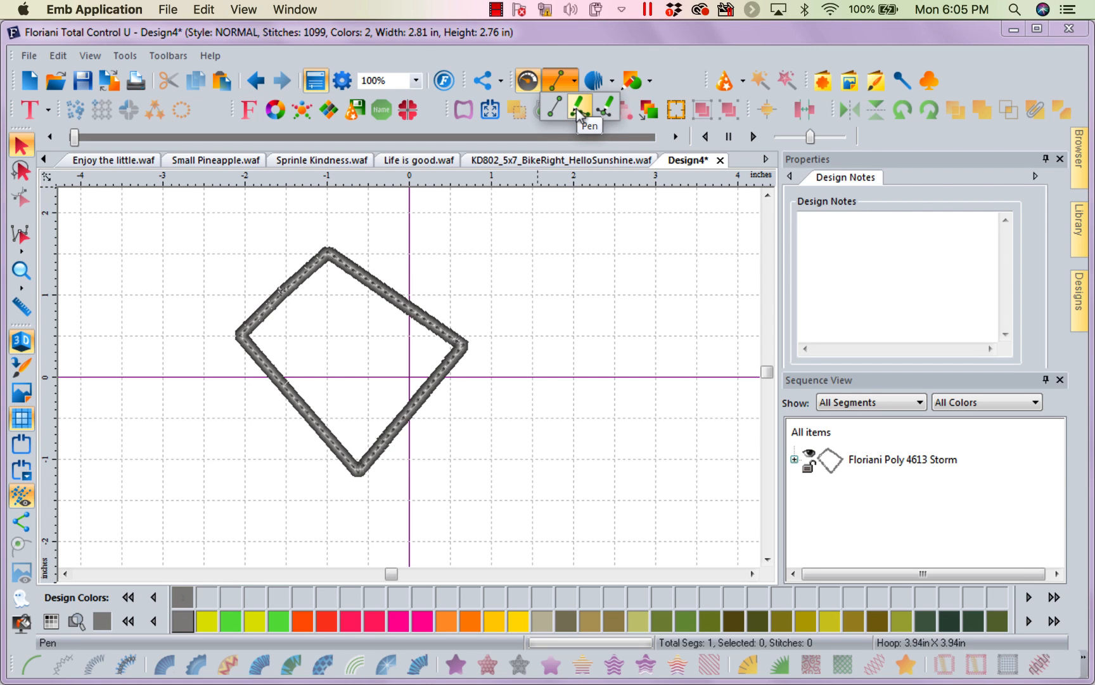
click(577, 108)
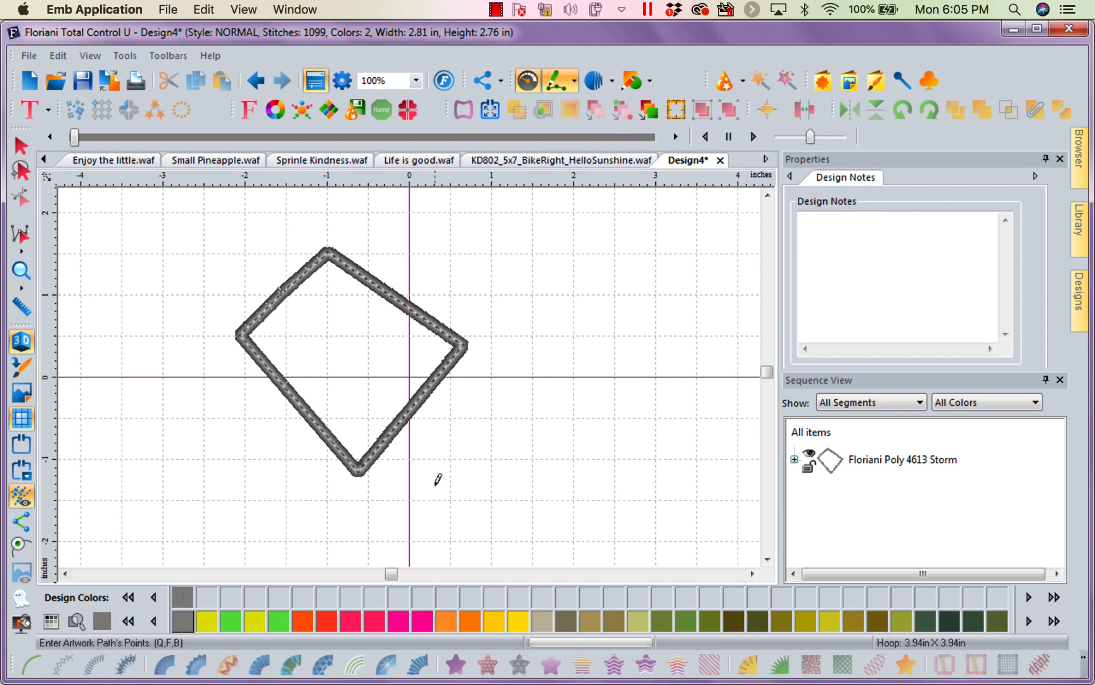
mouse_move(440, 505)
mouse_down()
mouse_move(452, 452)
mouse_move(531, 470)
mouse_move(618, 448)
mouse_move(584, 340)
mouse_move(634, 307)
mouse_move(684, 334)
mouse_move(665, 446)
mouse_move(701, 461)
mouse_move(668, 500)
mouse_move(636, 486)
mouse_move(534, 529)
mouse_move(494, 492)
mouse_move(475, 518)
mouse_move(413, 532)
mouse_move(375, 512)
mouse_move(280, 533)
mouse_move(275, 501)
mouse_move(158, 399)
mouse_move(174, 344)
mouse_move(214, 299)
mouse_move(166, 249)
mouse_move(209, 214)
mouse_move(221, 255)
mouse_move(272, 208)
mouse_move(281, 227)
mouse_move(361, 209)
mouse_move(398, 248)
mouse_move(466, 222)
mouse_move(466, 301)
mouse_move(549, 286)
mouse_move(533, 355)
mouse_move(483, 372)
mouse_move(495, 399)
mouse_move(536, 413)
mouse_move(470, 406)
mouse_move(435, 419)
mouse_move(418, 489)
mouse_up()
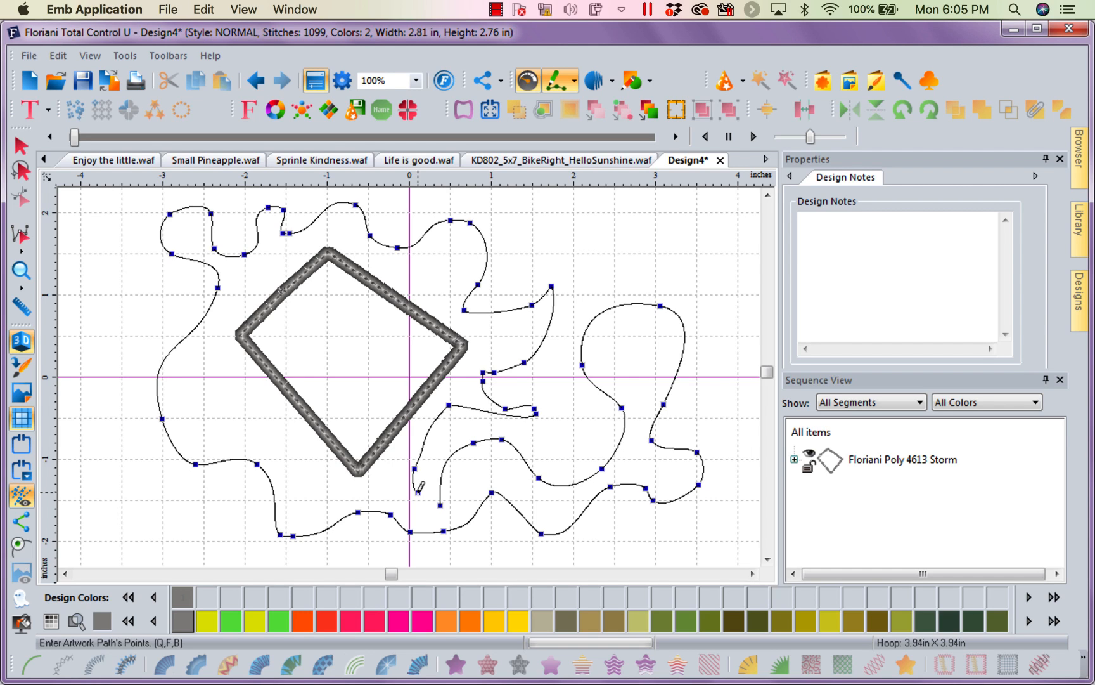
key(Return)
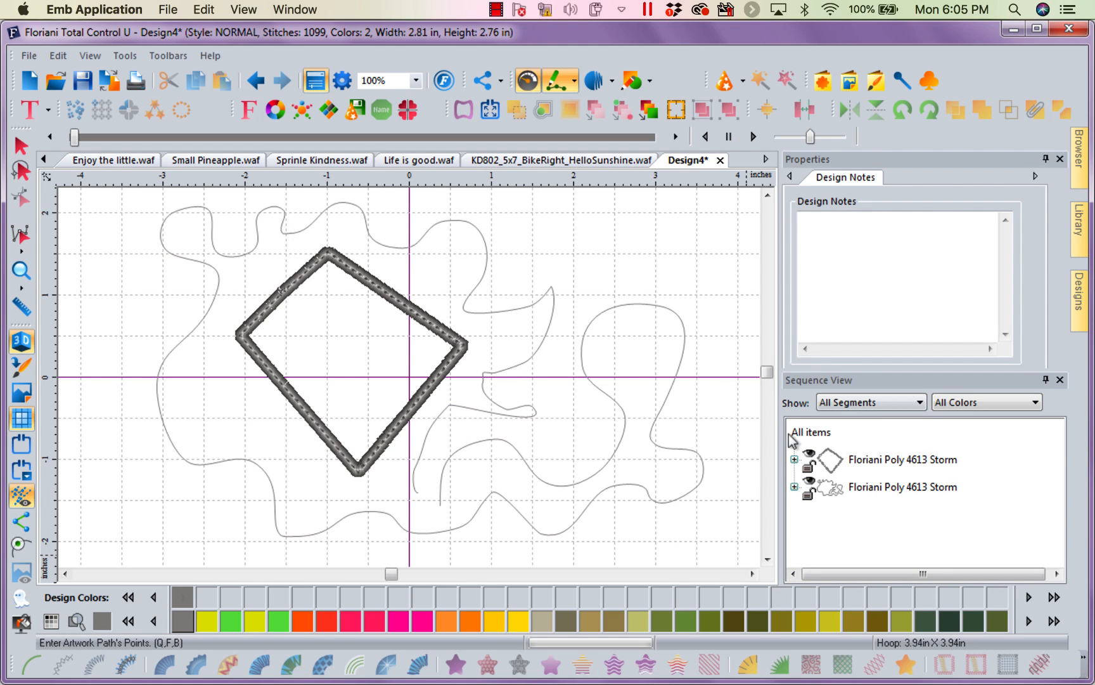
Hide the properties to enlarge the sequence list, and convert the wavy Artwork item to a Motif run stitch
click(1060, 158)
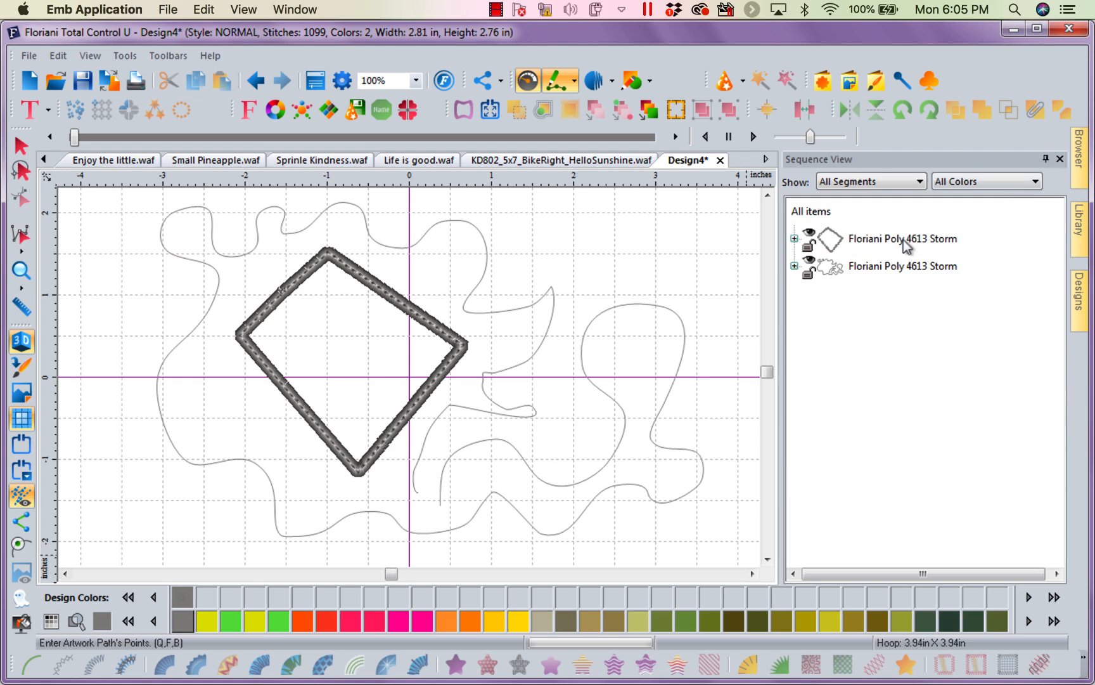
click(795, 266)
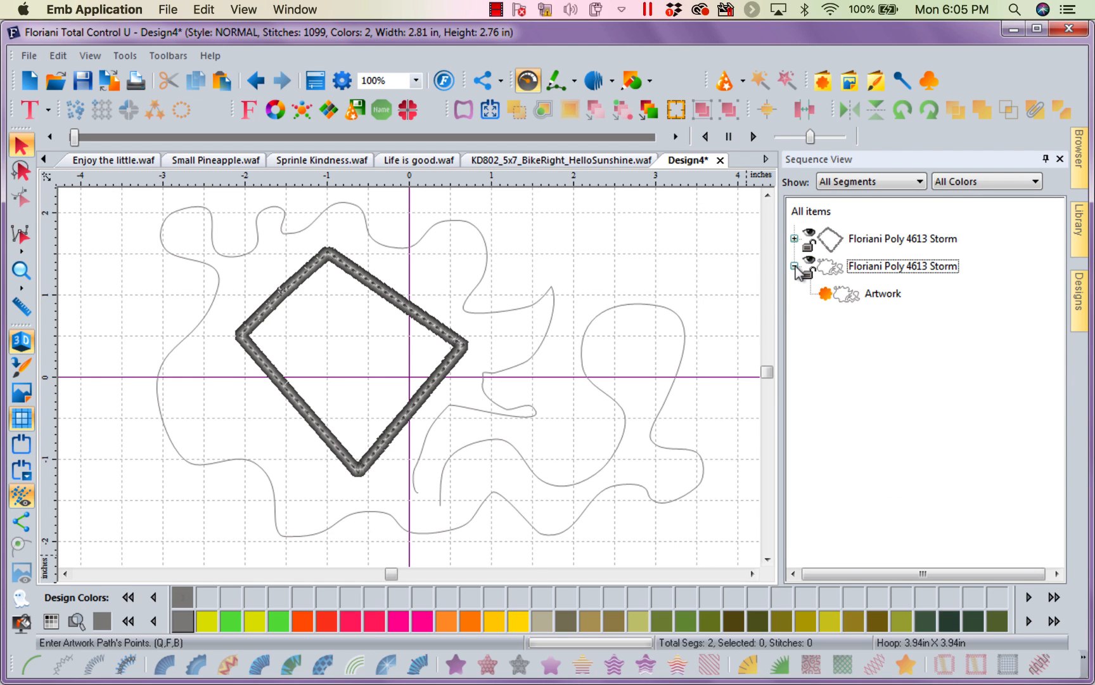
click(853, 298)
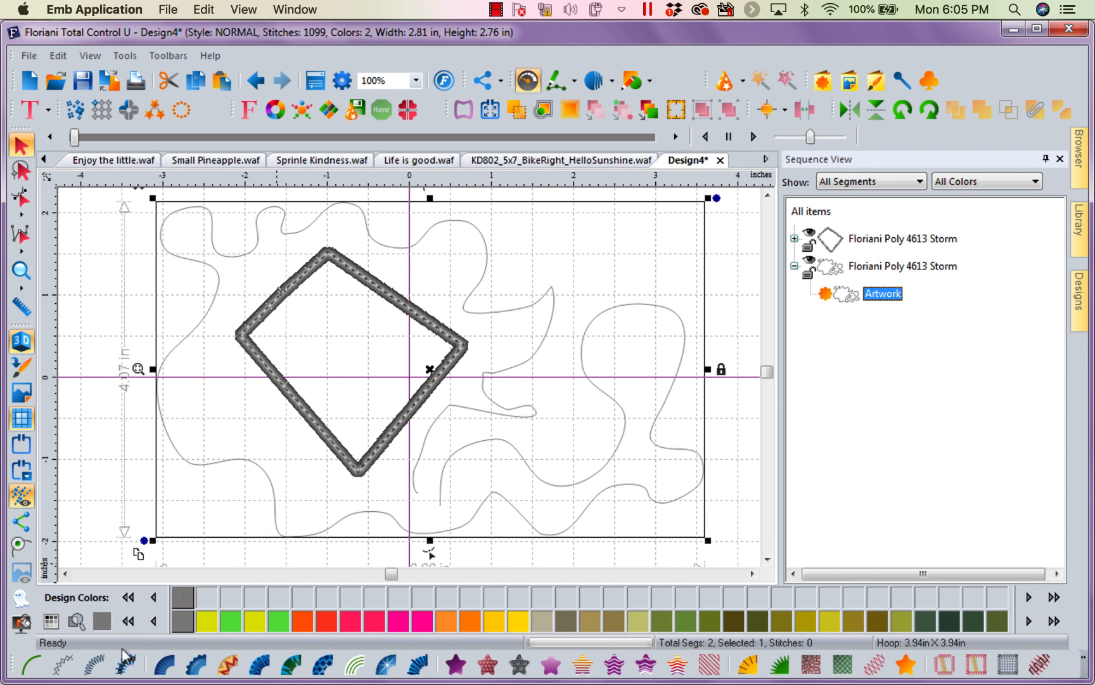
click(73, 665)
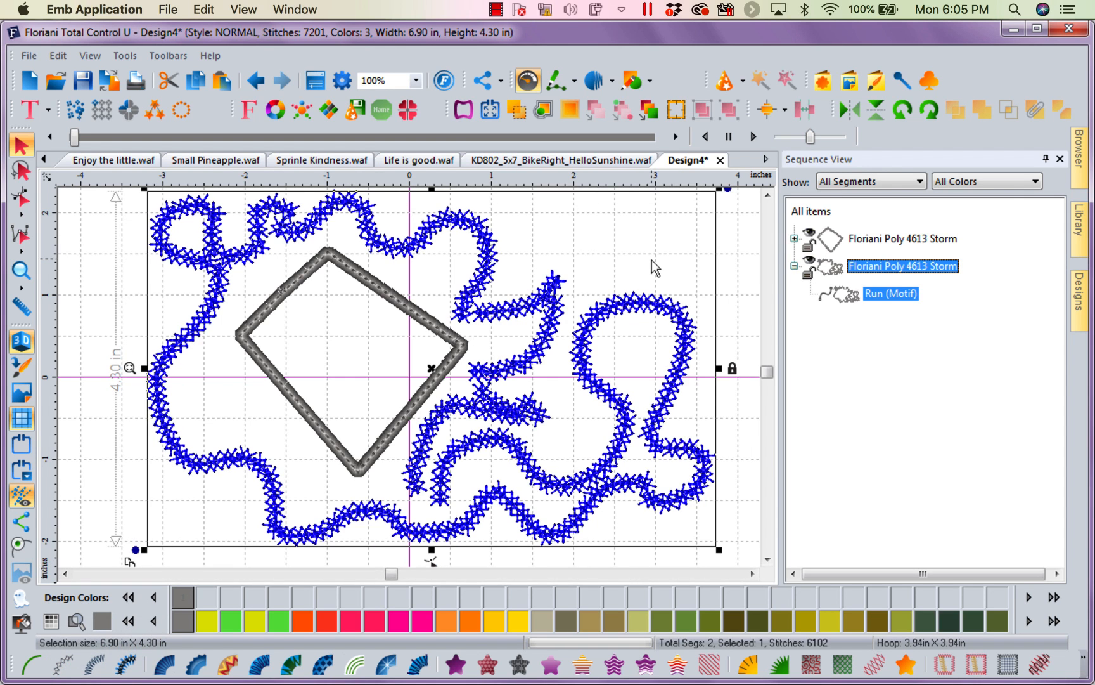
Start a new design and draw an open, winding Bezier outline about 5.7 by 2.9 in across the design area
click(27, 86)
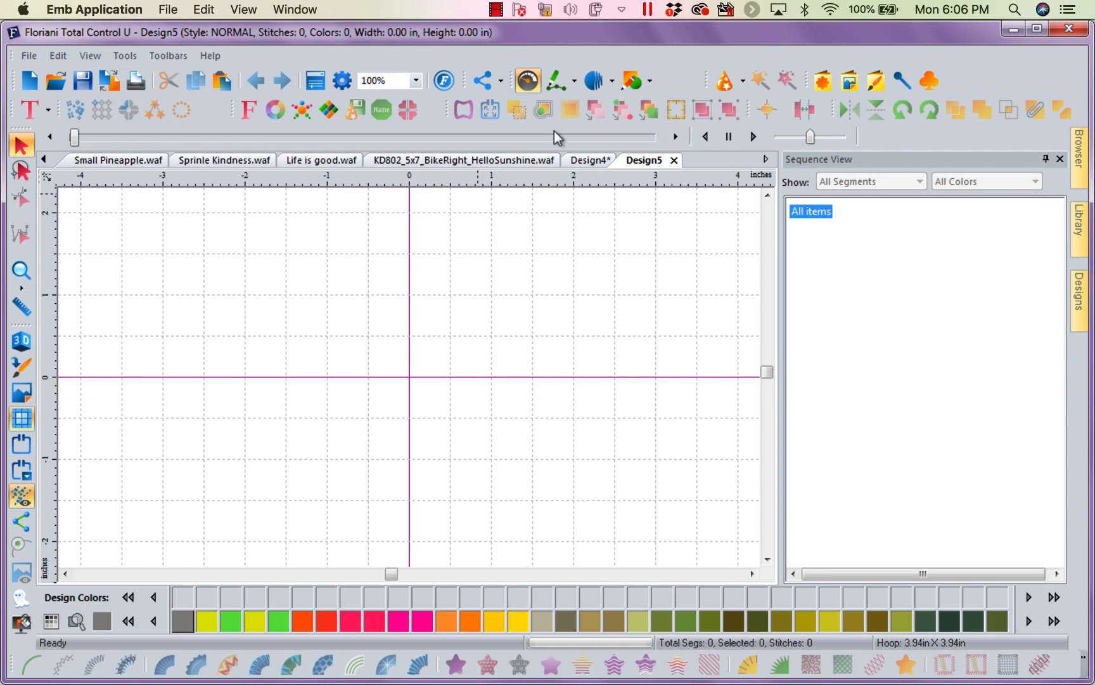
click(575, 81)
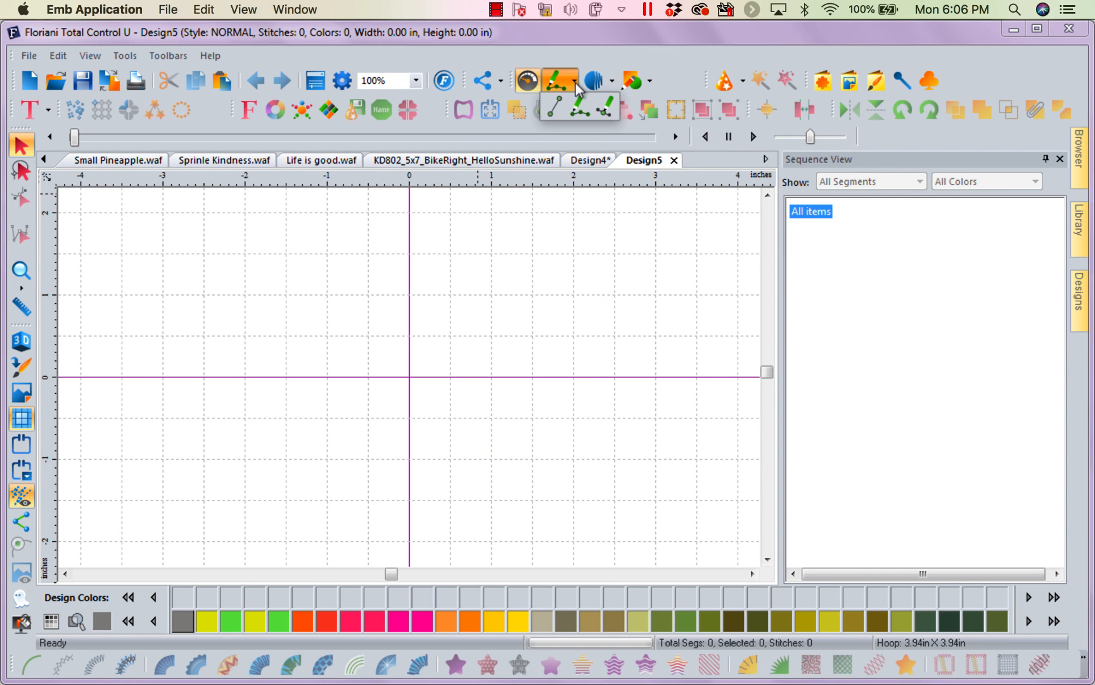
click(608, 111)
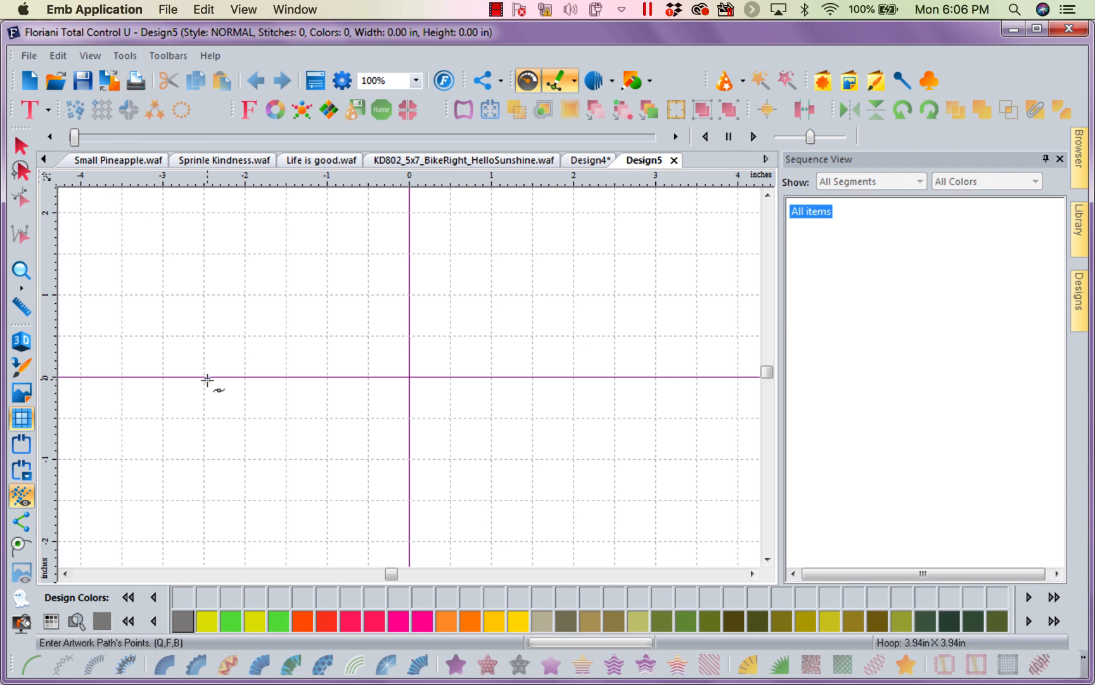
drag(208, 379, 287, 320)
click(327, 324)
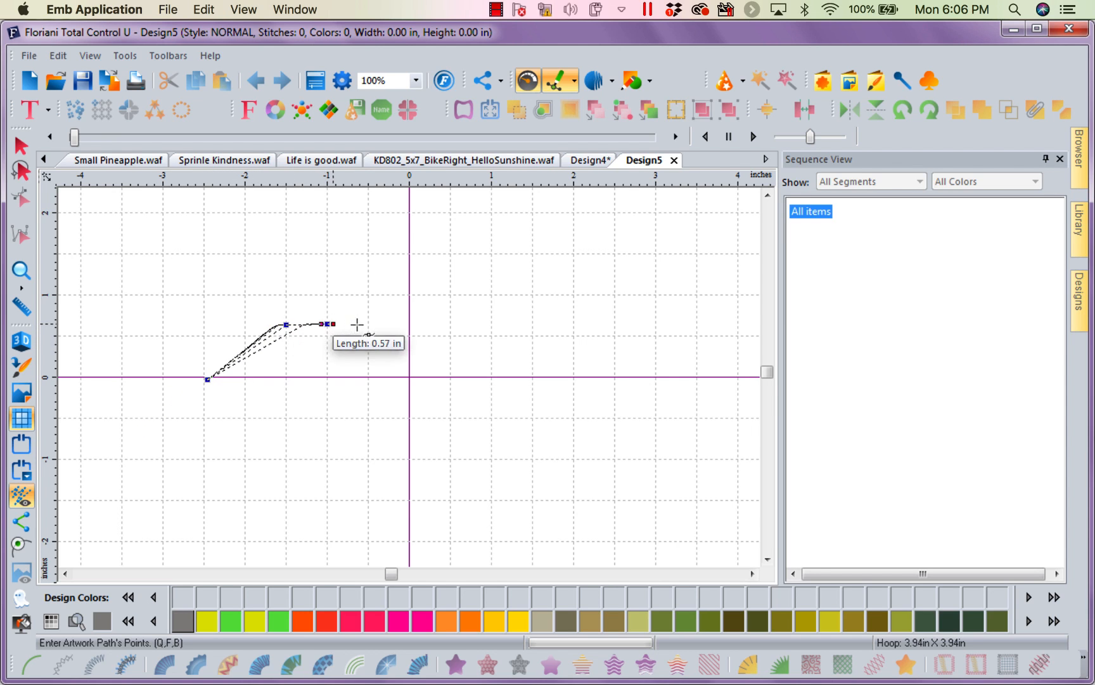
click(378, 324)
drag(413, 333, 438, 371)
click(457, 386)
click(493, 385)
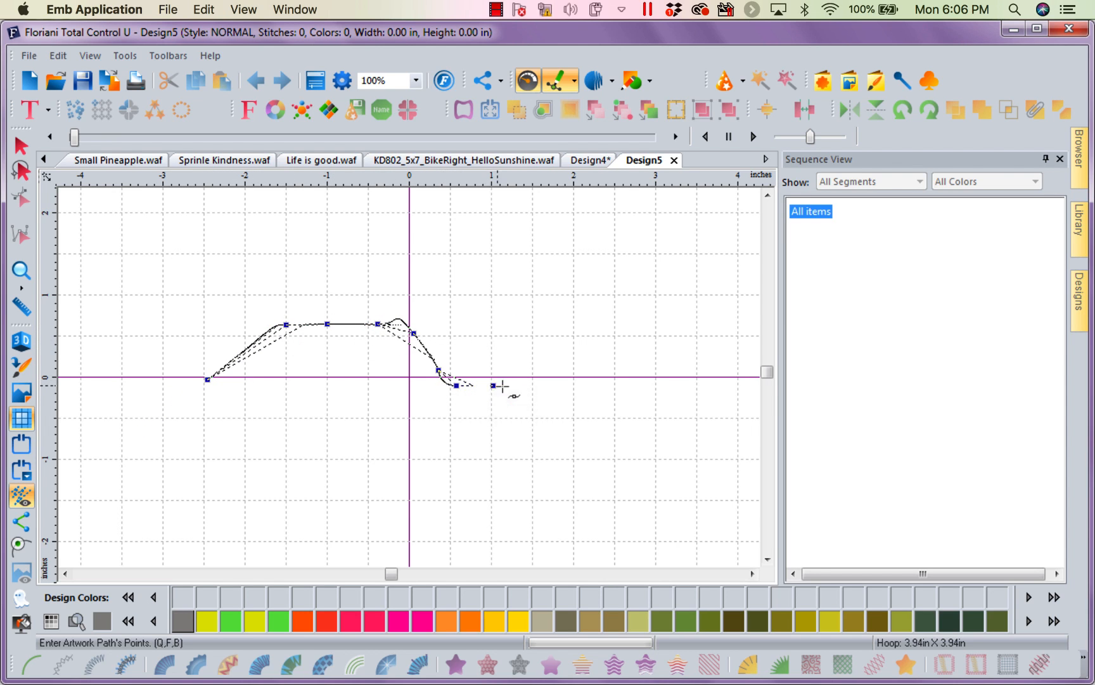
click(527, 378)
click(540, 366)
click(541, 352)
drag(541, 333, 542, 315)
click(542, 314)
click(570, 273)
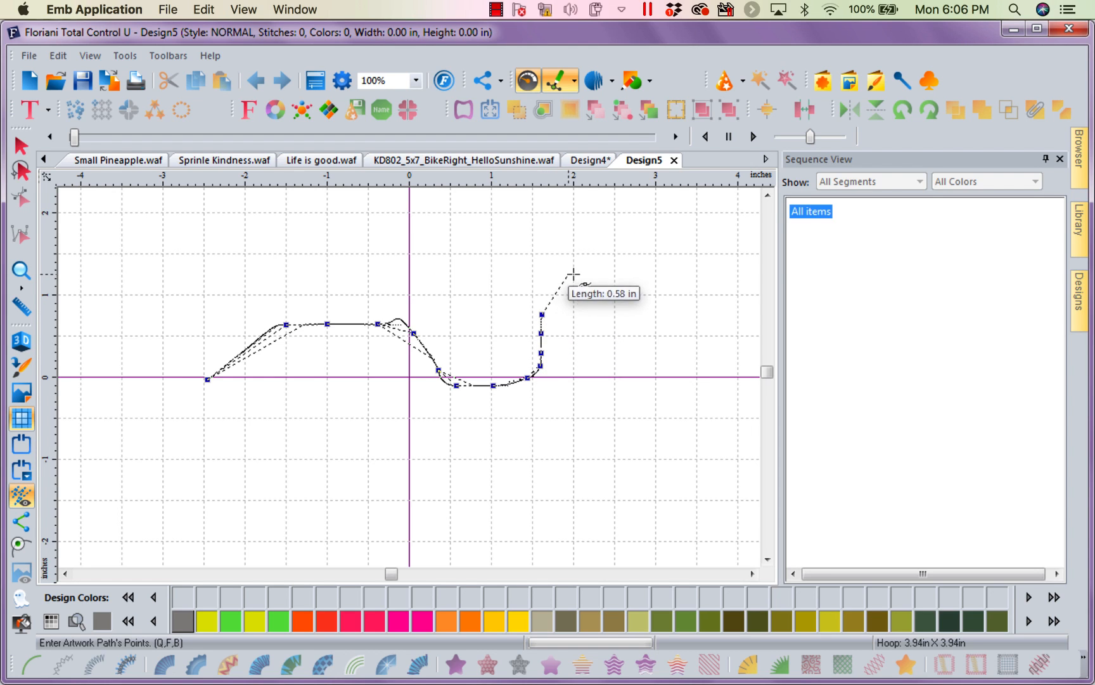
click(597, 271)
click(625, 271)
click(660, 276)
click(661, 293)
click(662, 316)
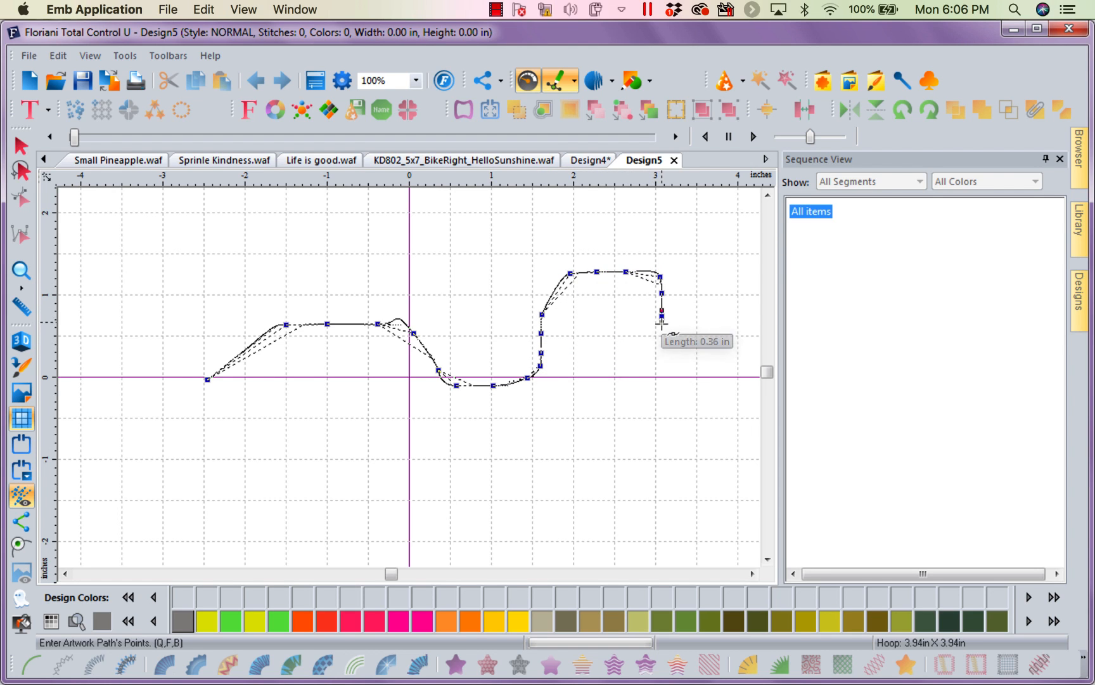
click(663, 334)
click(646, 370)
click(607, 392)
click(602, 415)
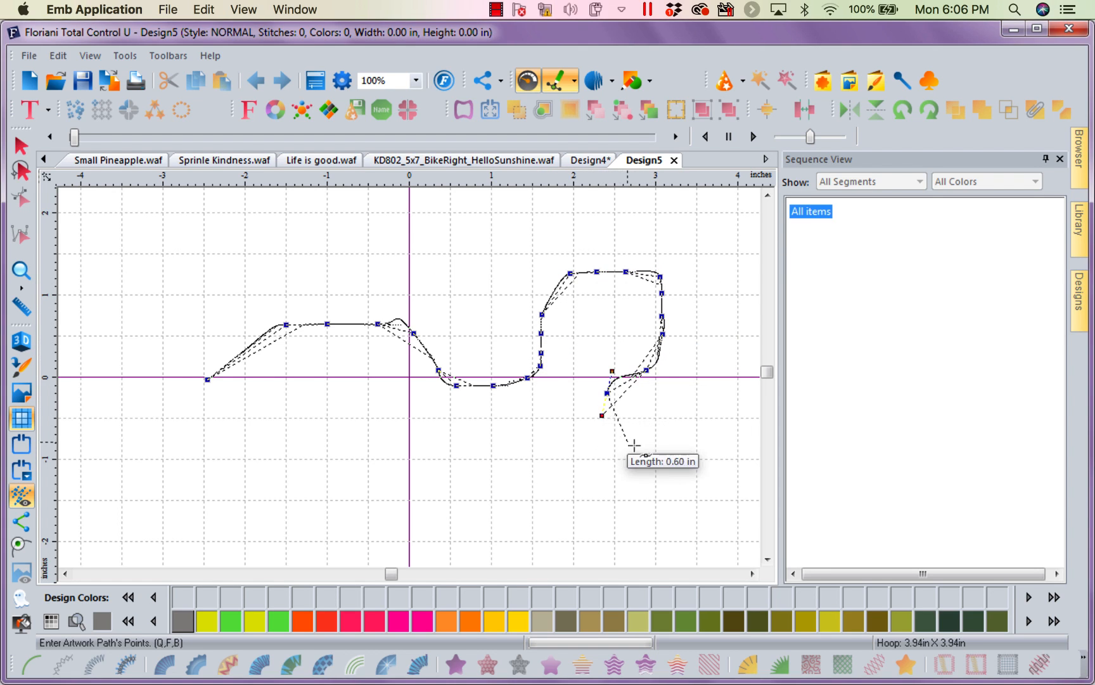
click(635, 443)
click(666, 440)
click(706, 456)
drag(705, 466, 670, 459)
click(670, 461)
click(670, 469)
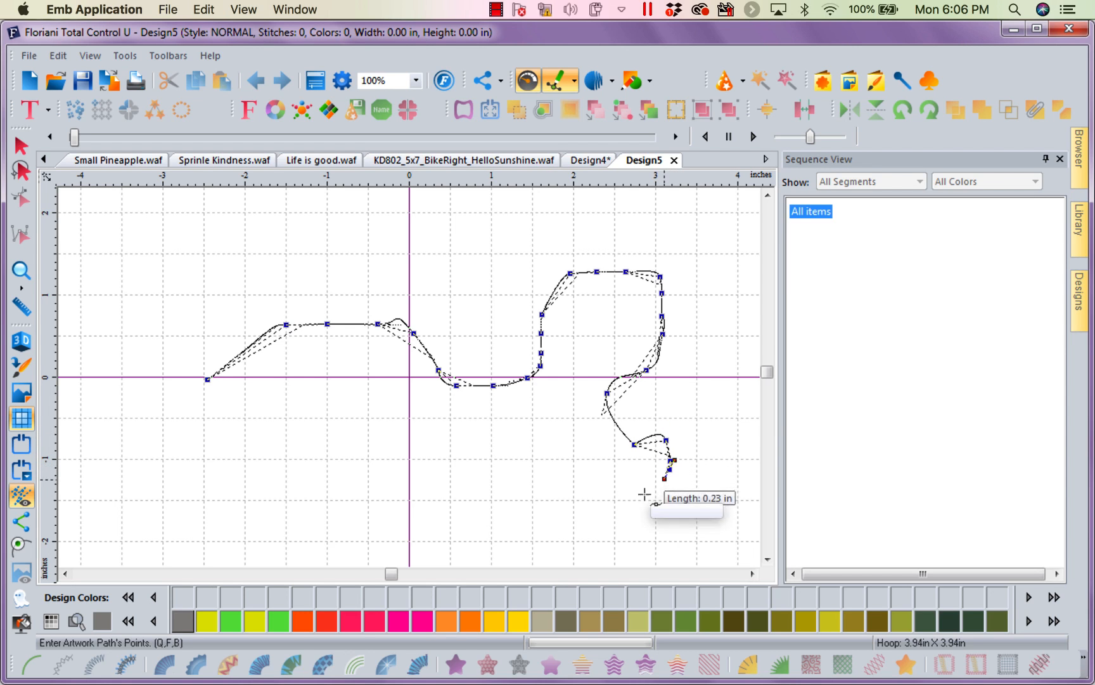
click(644, 493)
drag(617, 493, 519, 461)
drag(514, 477, 514, 509)
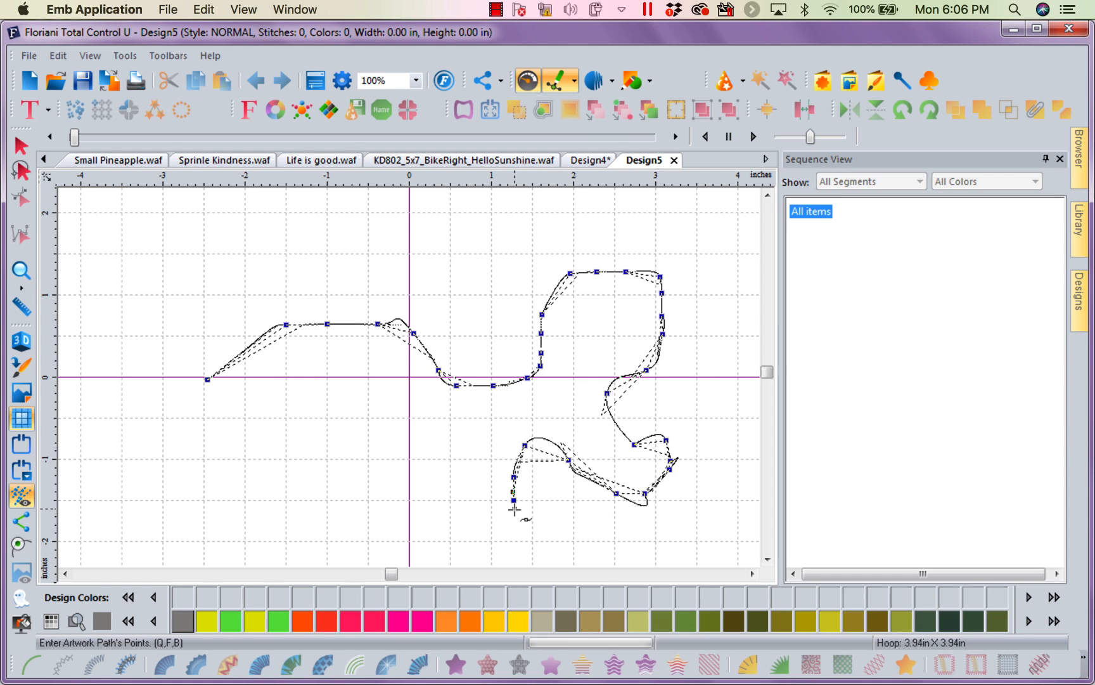
key(Return)
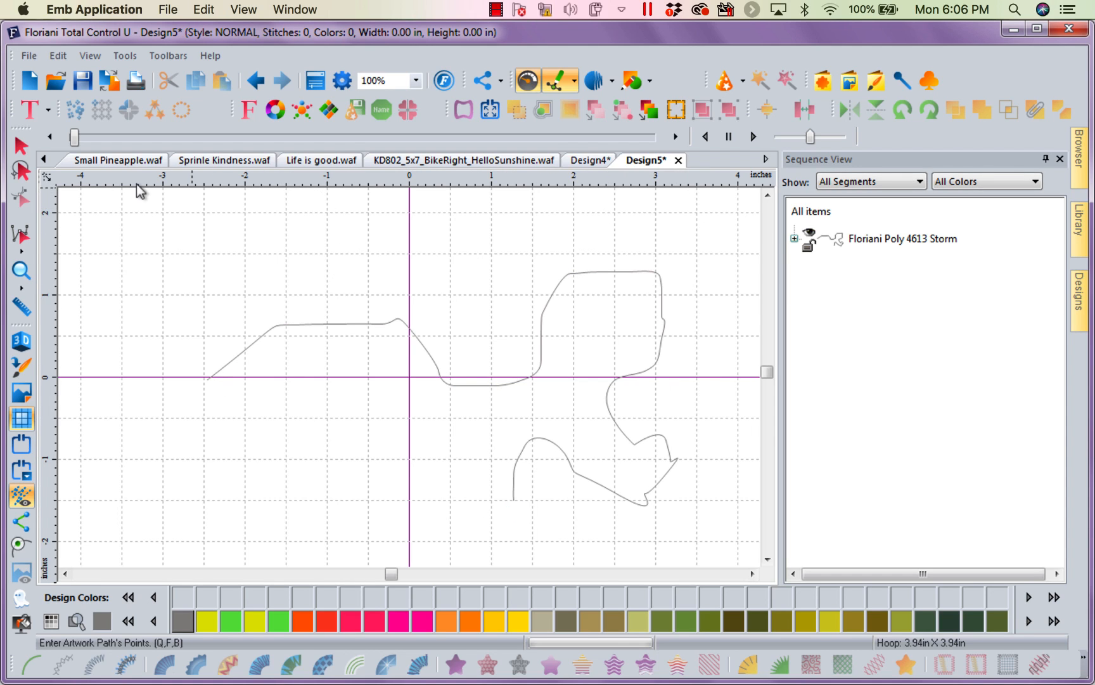
Edit the outline's nodes and pull the curve handles along its first half, up to just past the vertical axis, into sharp waves
click(21, 146)
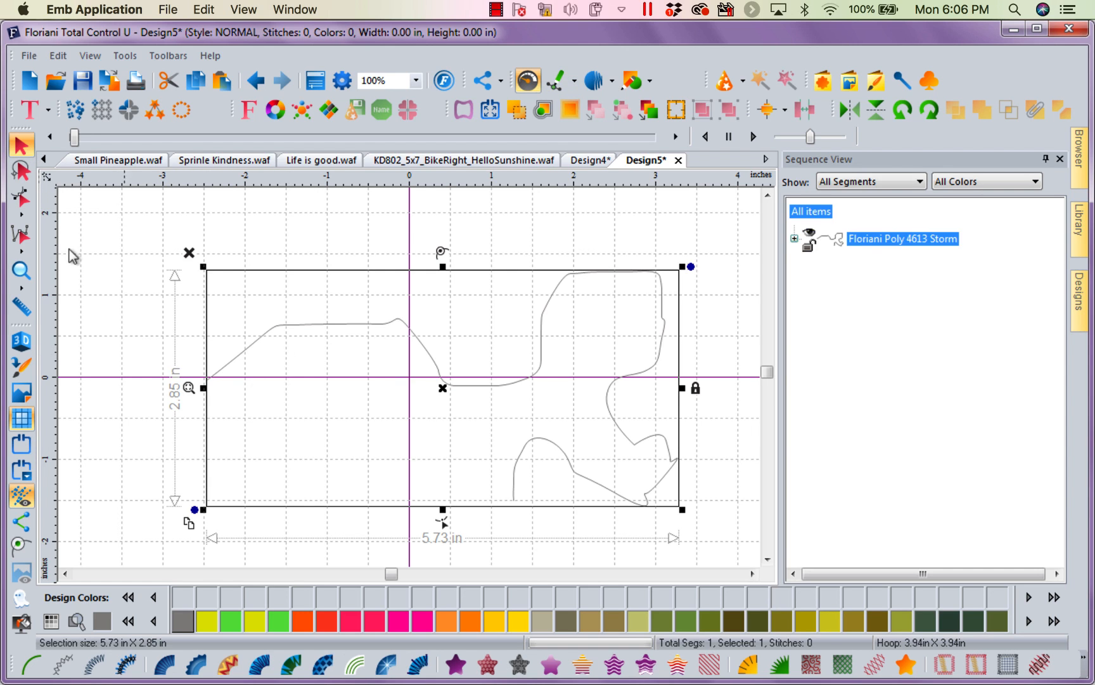
click(21, 199)
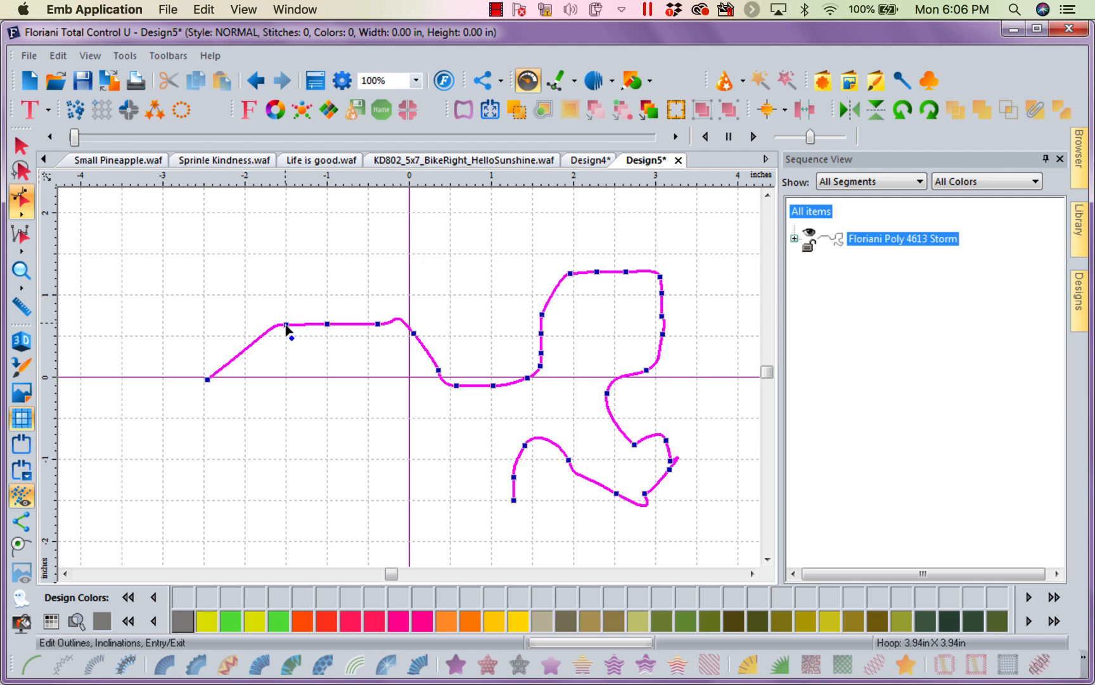
drag(305, 327, 303, 293)
drag(310, 335, 259, 290)
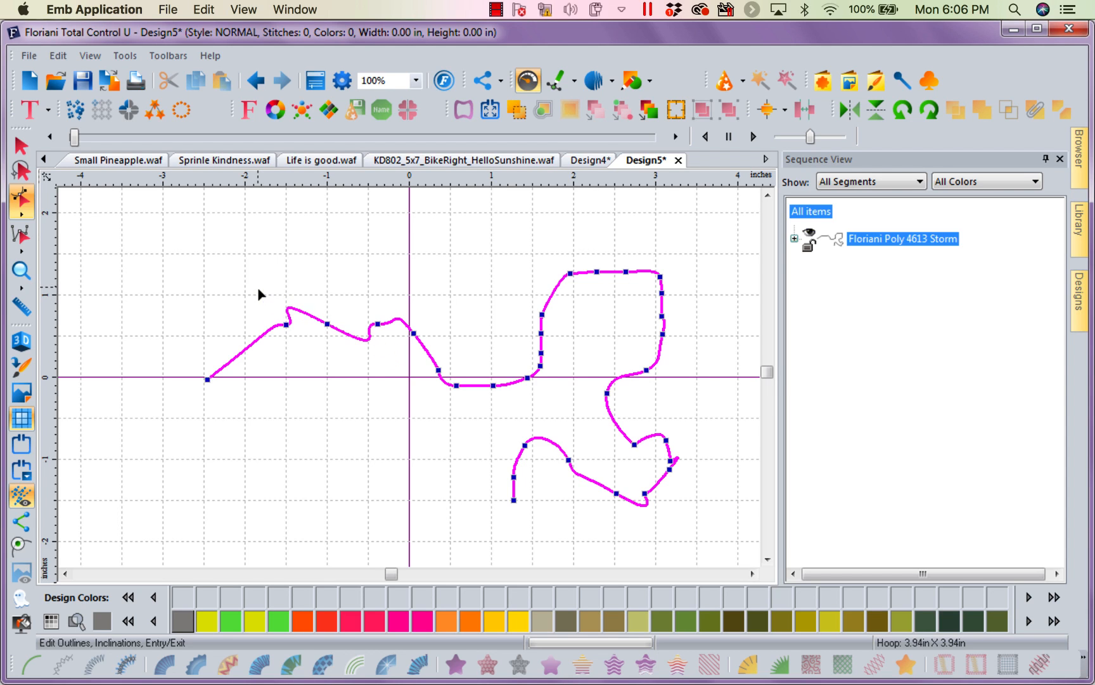
click(378, 324)
drag(354, 325, 308, 254)
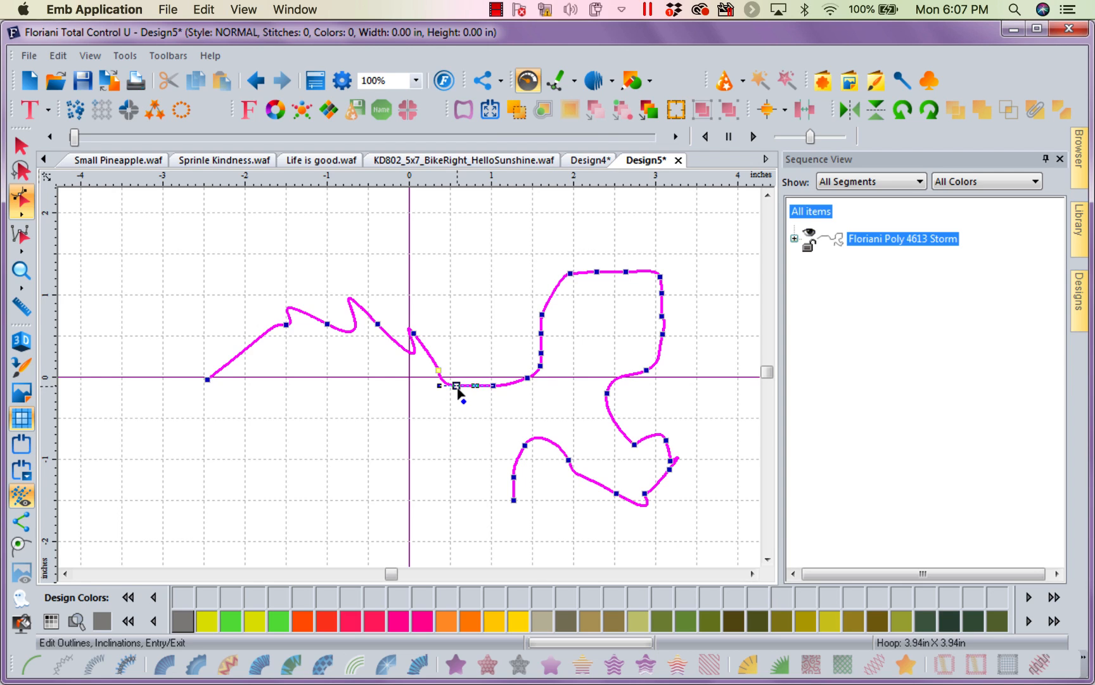
drag(440, 387, 327, 439)
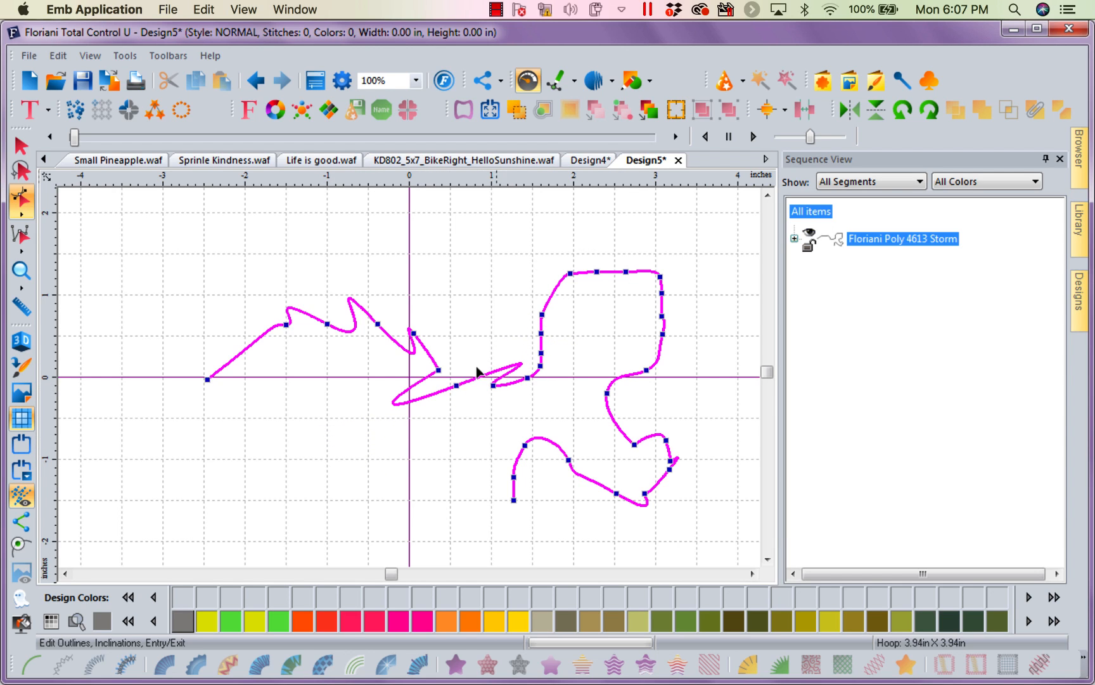
Move the node just below the horizontal axis up to about 2 in above it and adjust its handles, forming a tall narrow loop
drag(456, 387, 489, 527)
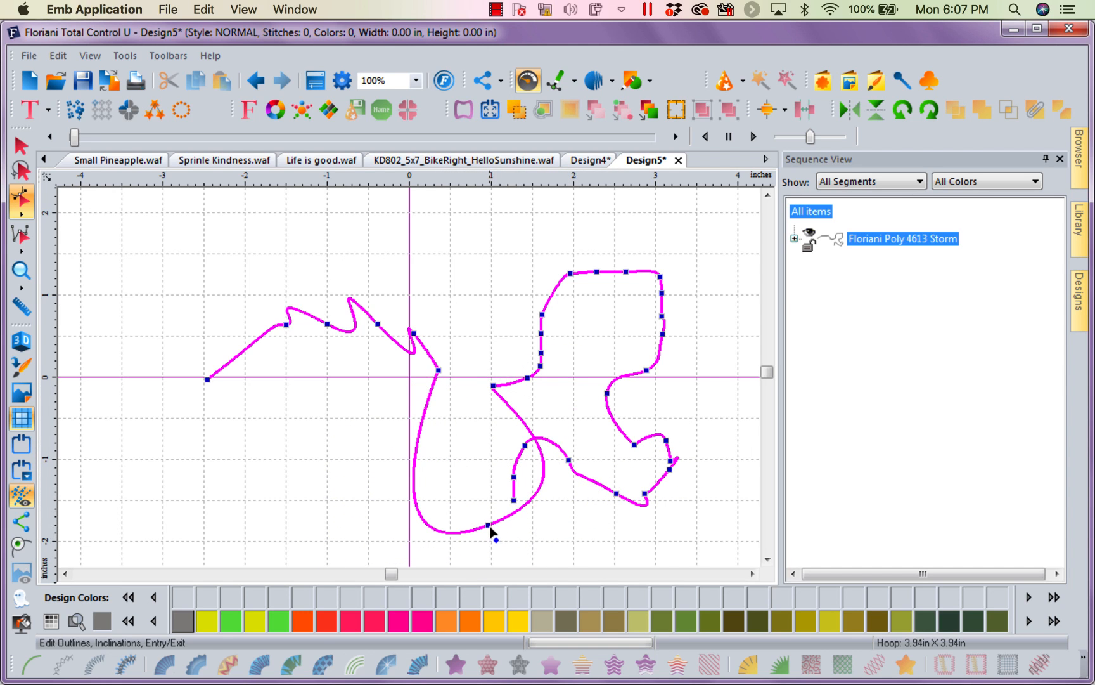
click(489, 526)
drag(619, 475, 561, 418)
drag(488, 527, 587, 223)
drag(442, 233, 471, 219)
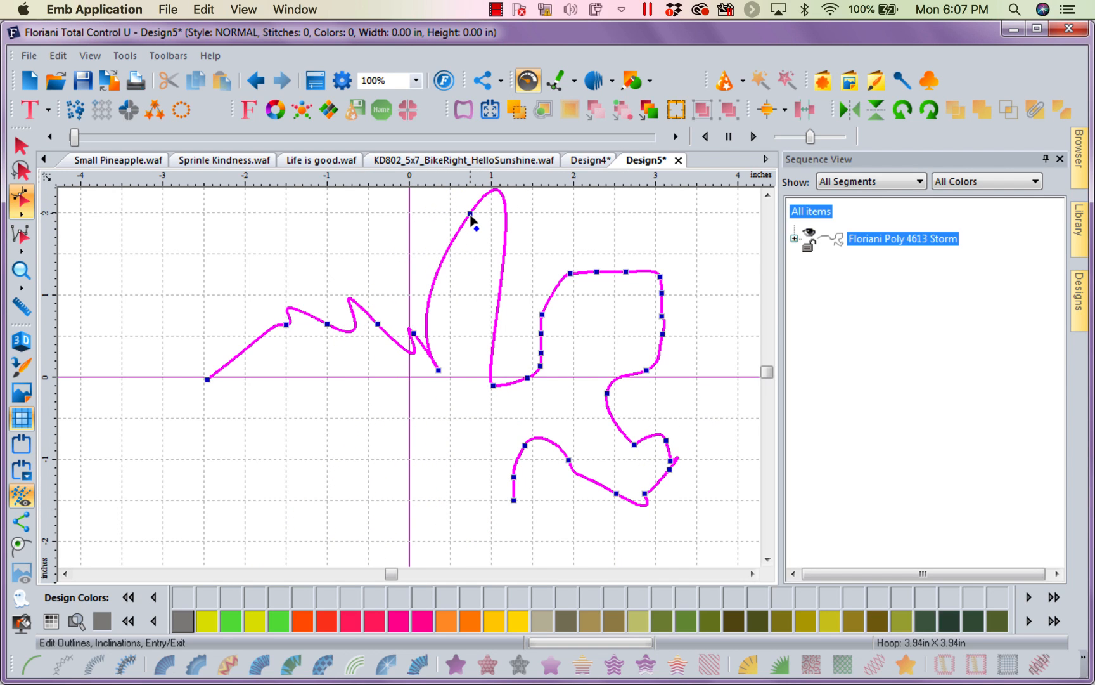
Select the reshaped Bezier outline and convert it to a Run stitch
click(21, 146)
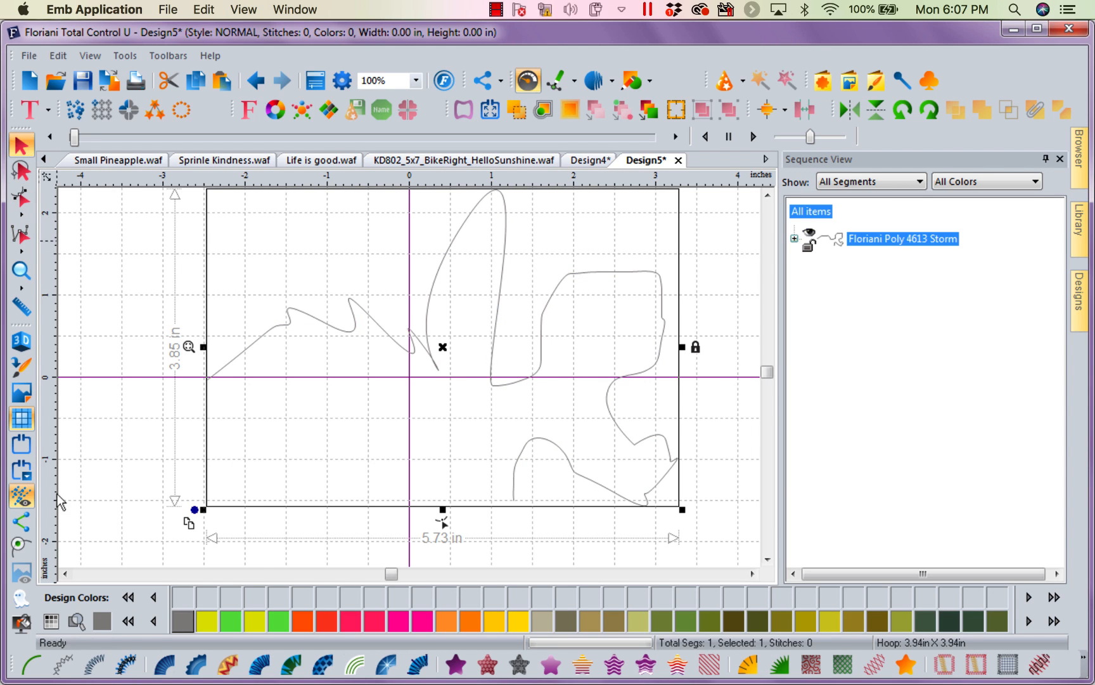
click(38, 655)
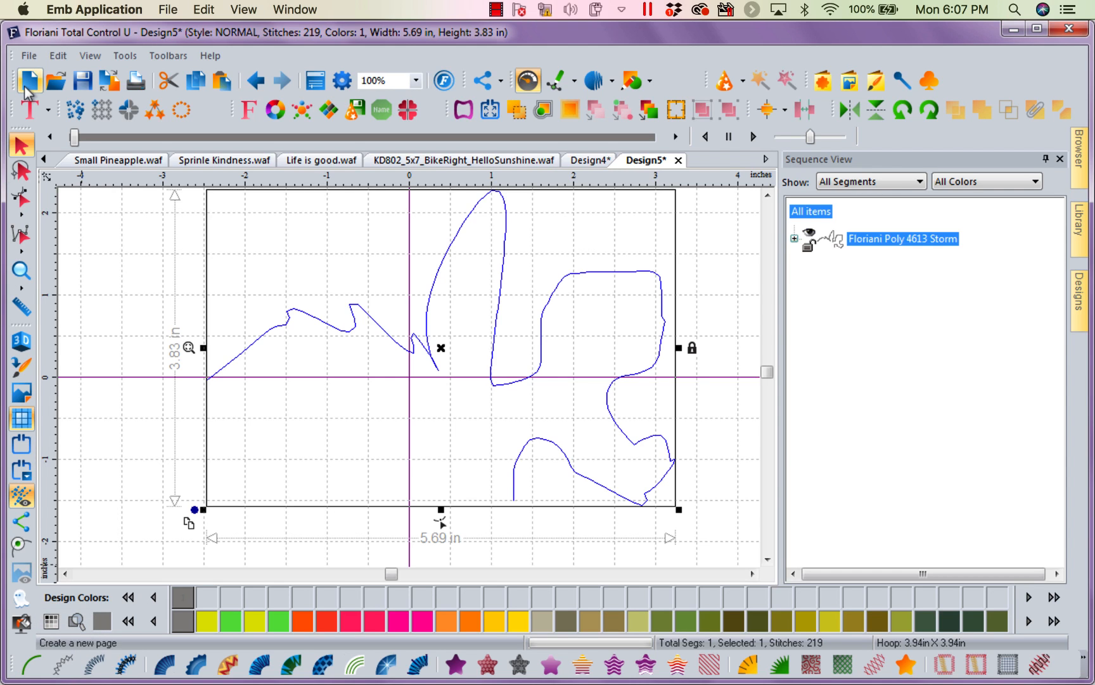
In a new design, draw seven connected points with straight Line tool segments, spanning about 5.8 by 3.7 in
click(30, 81)
click(575, 81)
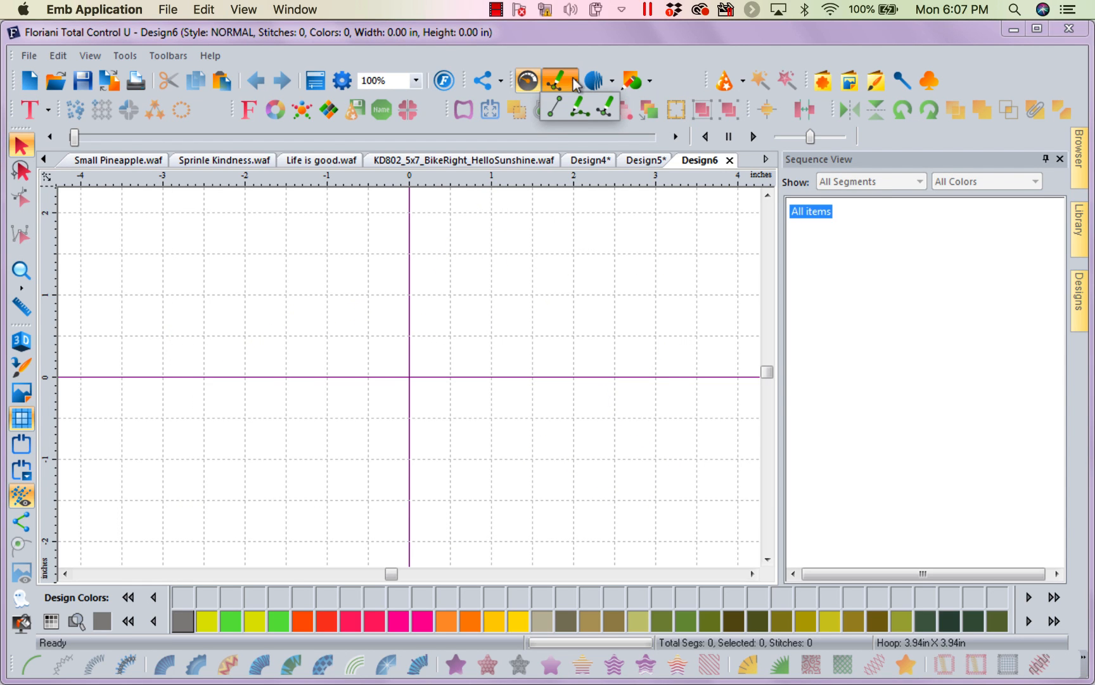
click(556, 107)
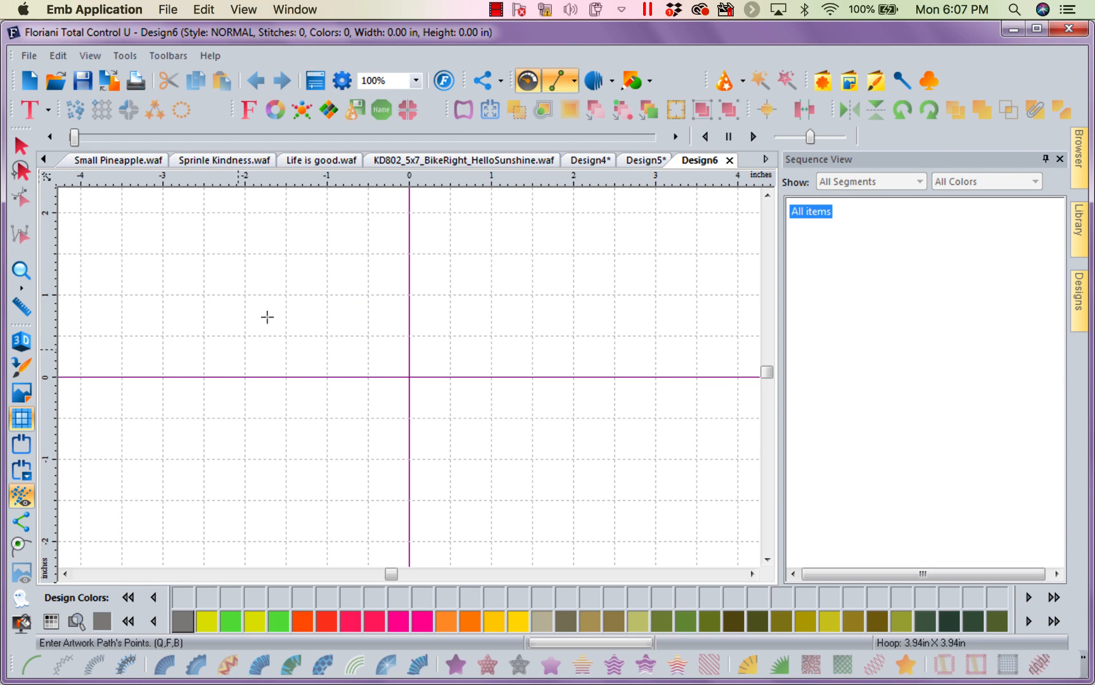
click(318, 226)
click(440, 270)
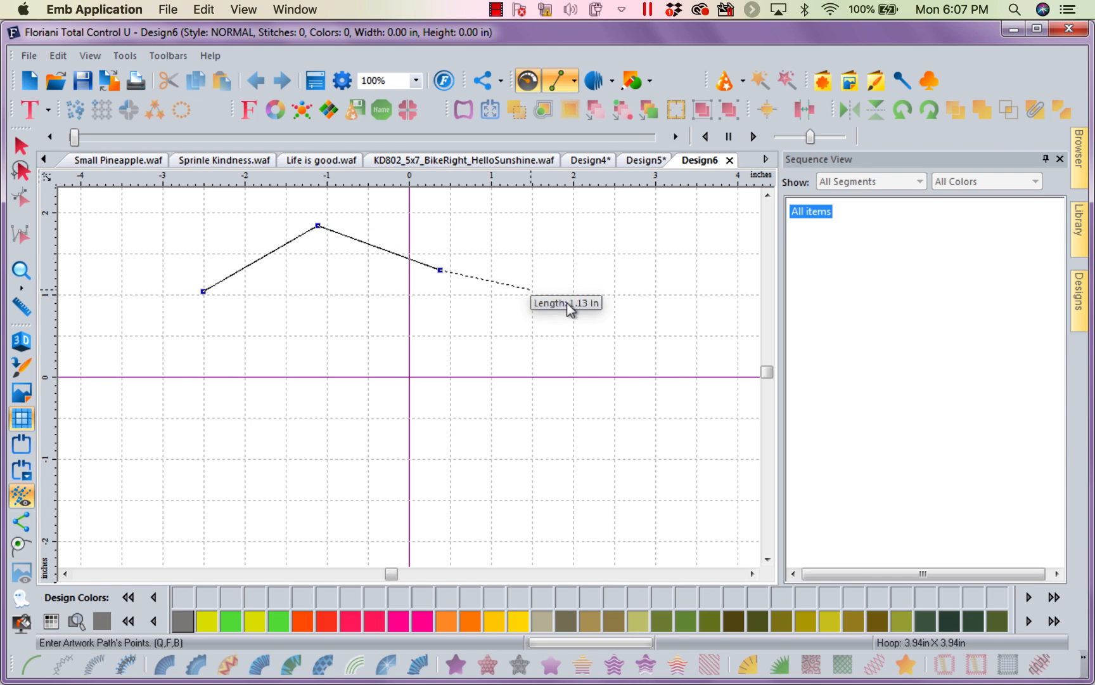
click(636, 258)
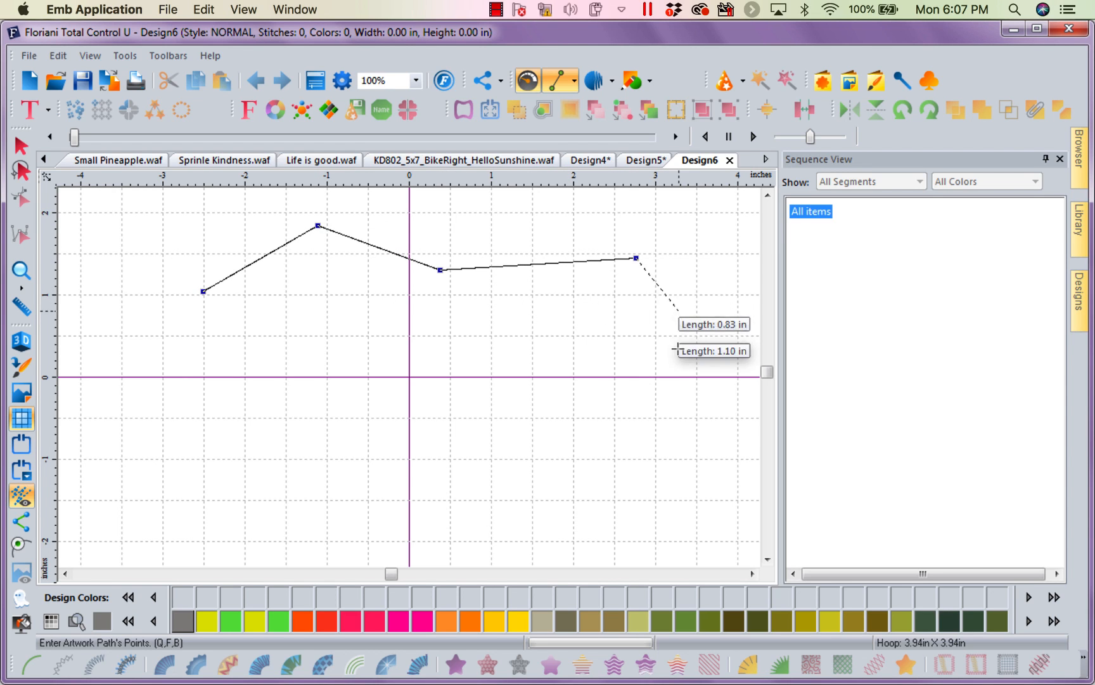
click(678, 348)
click(683, 470)
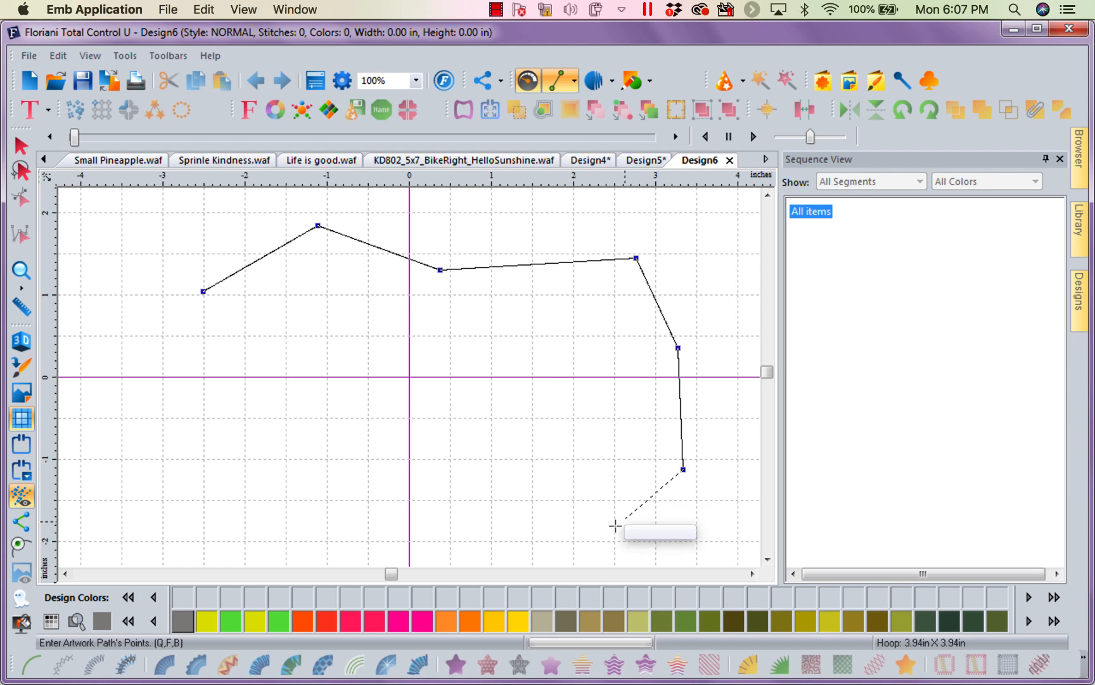
click(615, 525)
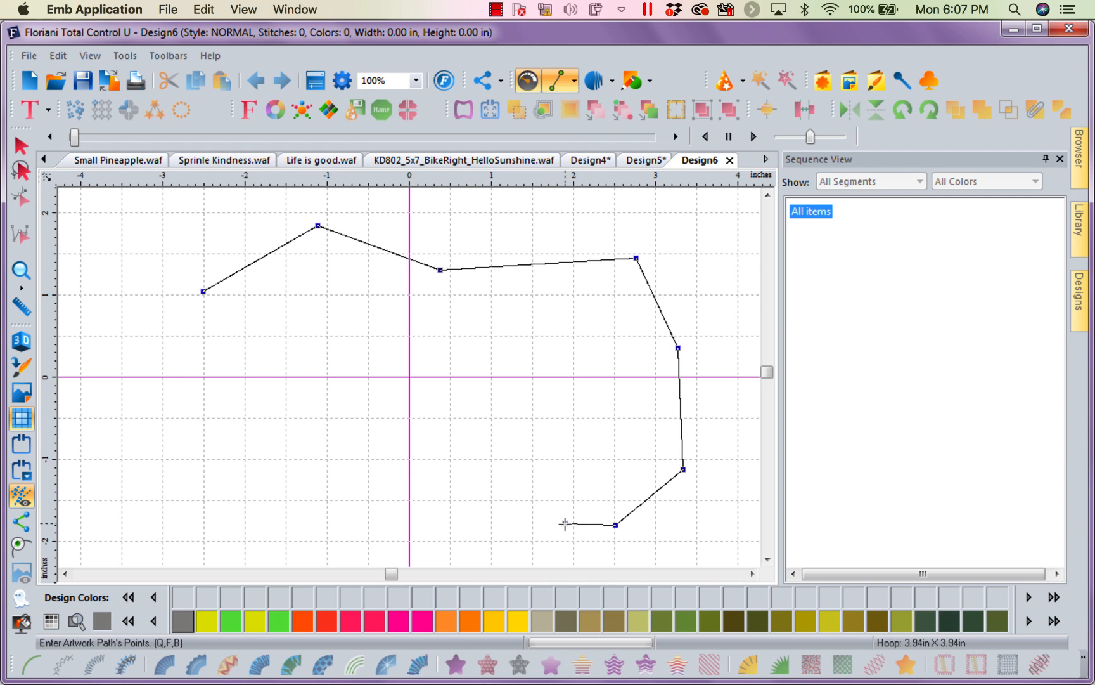
Continue the same path with curved segments winding inward into a spiral about 1.4 by 1.8 in, and finish it as an open outline
click(565, 524)
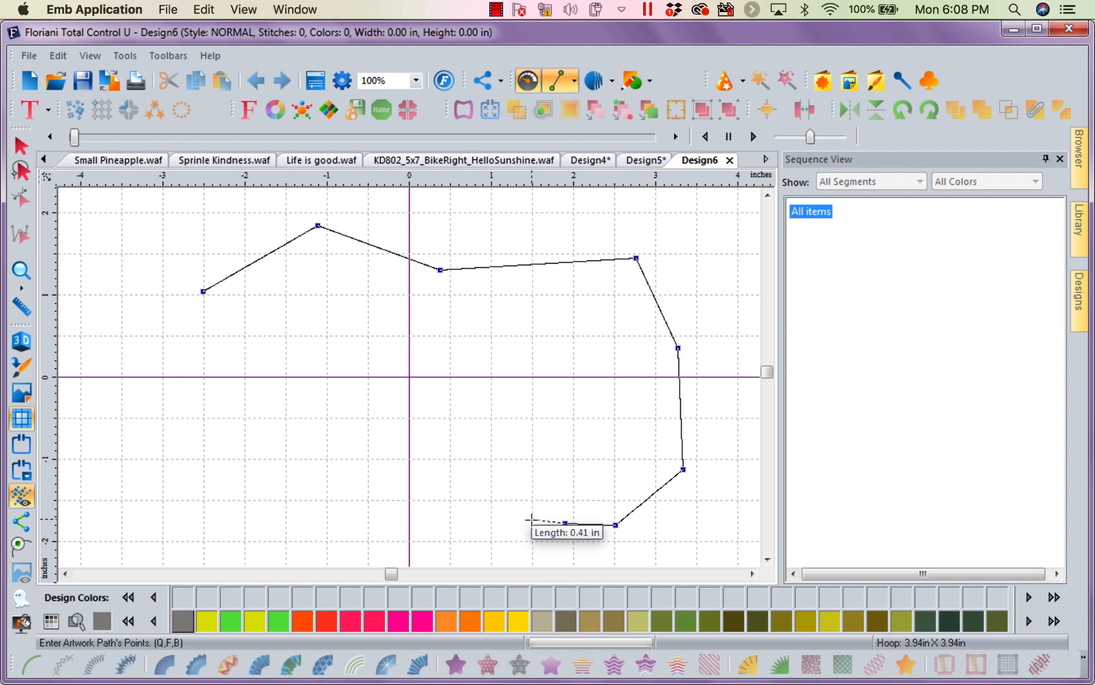
click(531, 519)
click(501, 483)
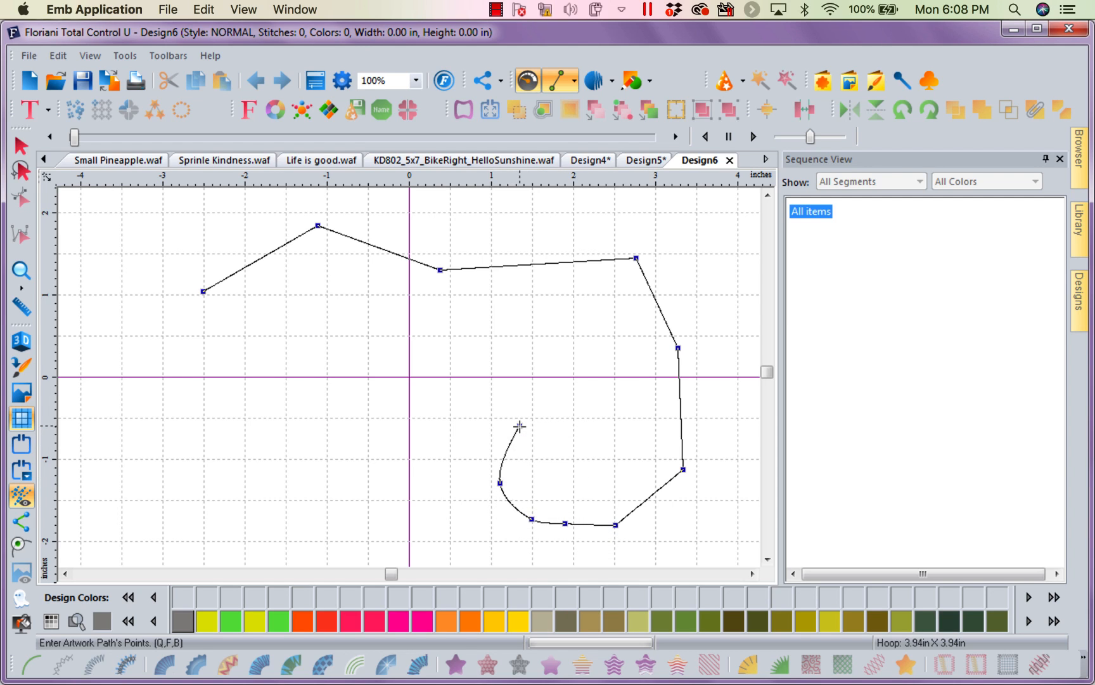
click(519, 425)
click(561, 381)
click(601, 397)
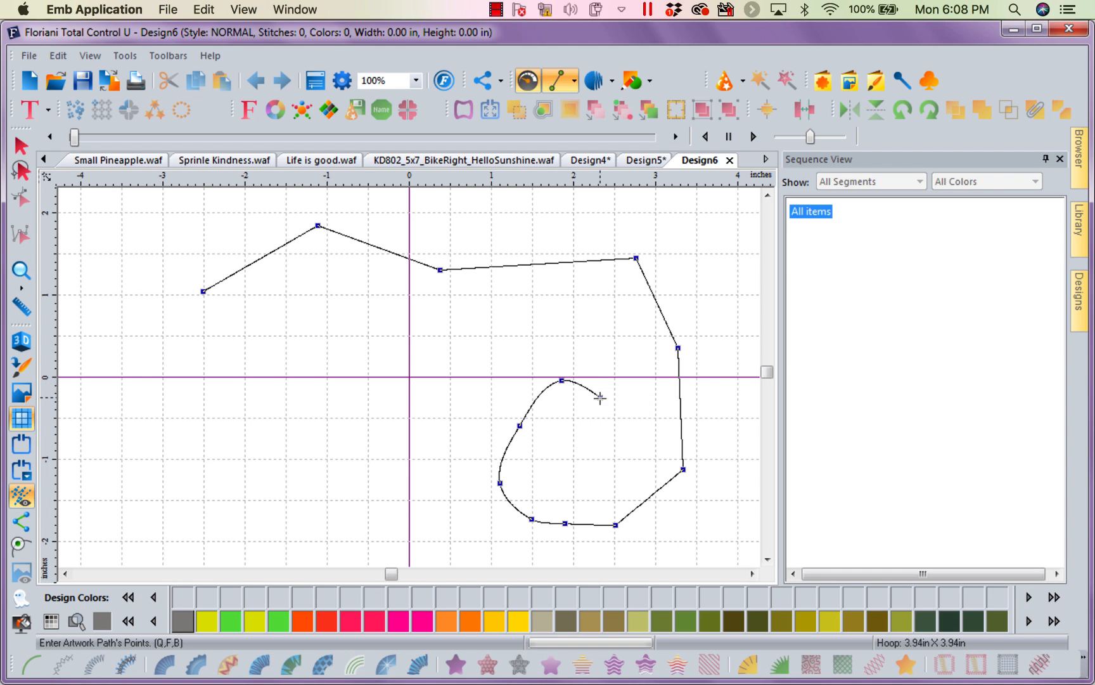
click(610, 431)
click(584, 468)
click(538, 472)
click(540, 438)
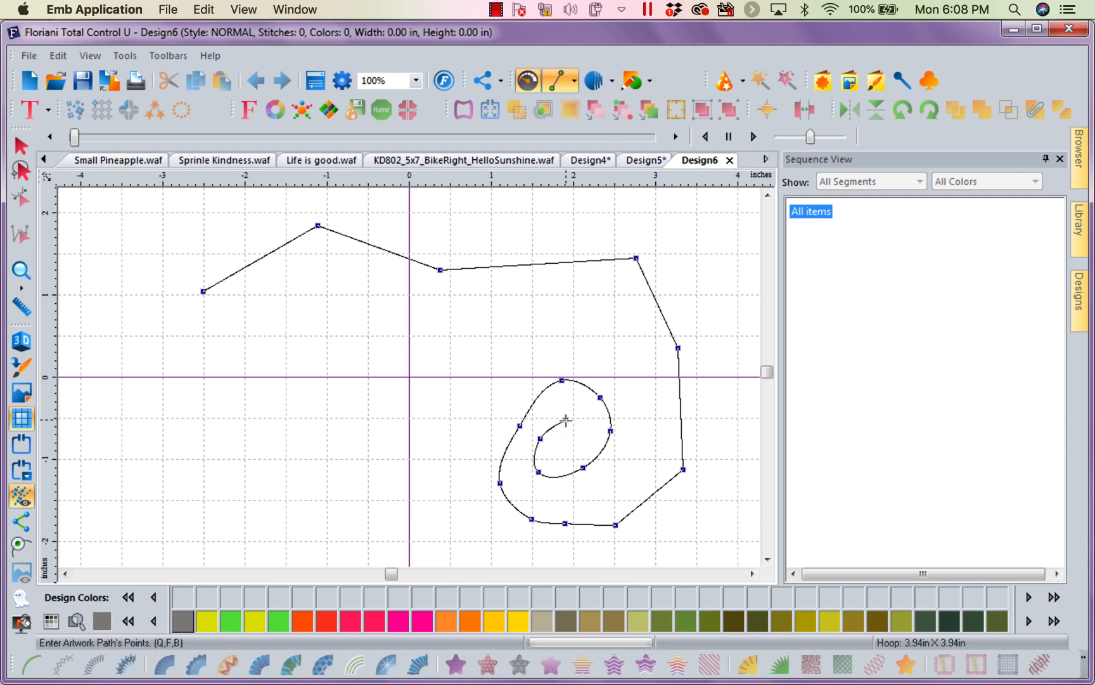
click(566, 419)
click(581, 428)
click(581, 448)
click(559, 458)
click(560, 447)
key(Return)
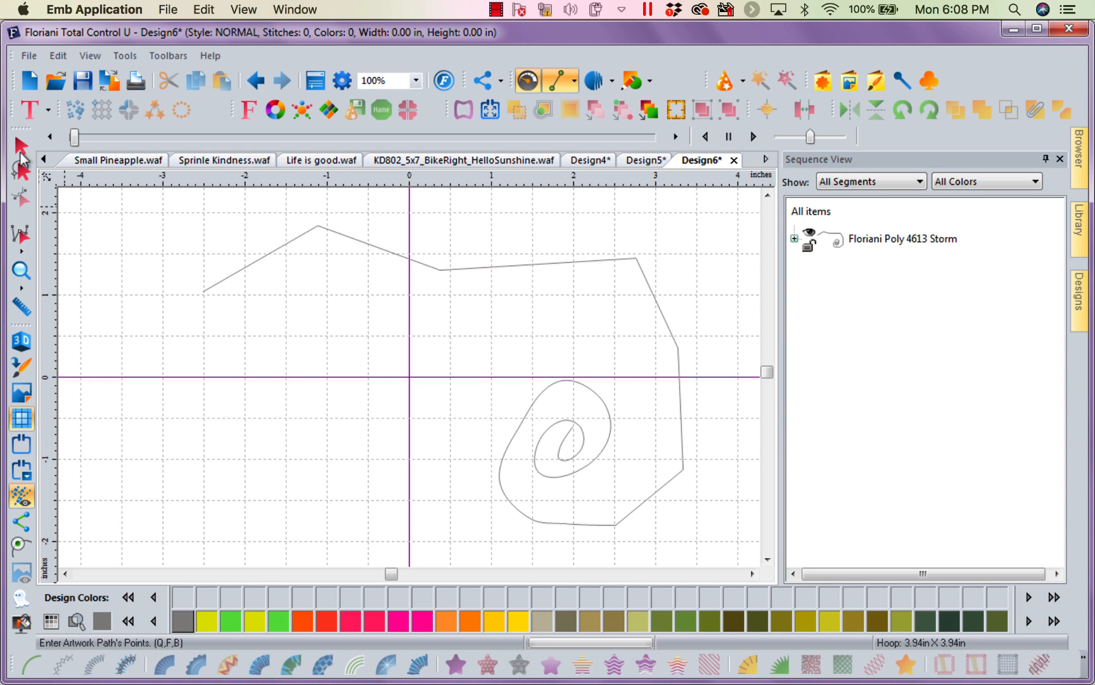
Select the straight-and-spiral outline and convert it to a Steil stitch
click(21, 151)
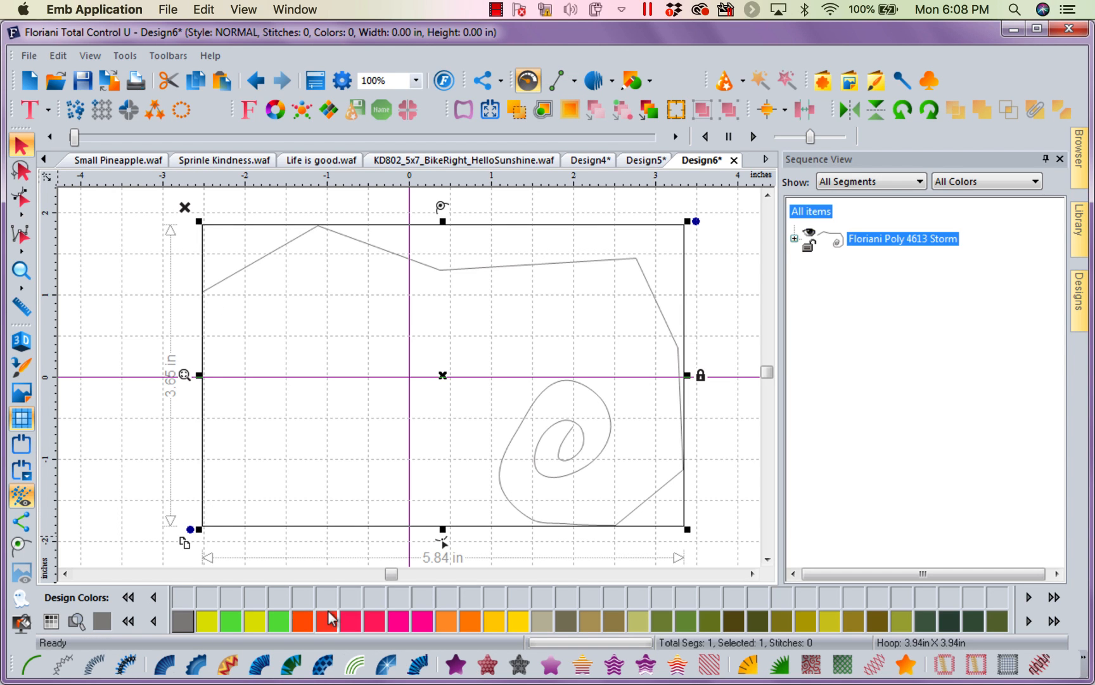
click(94, 666)
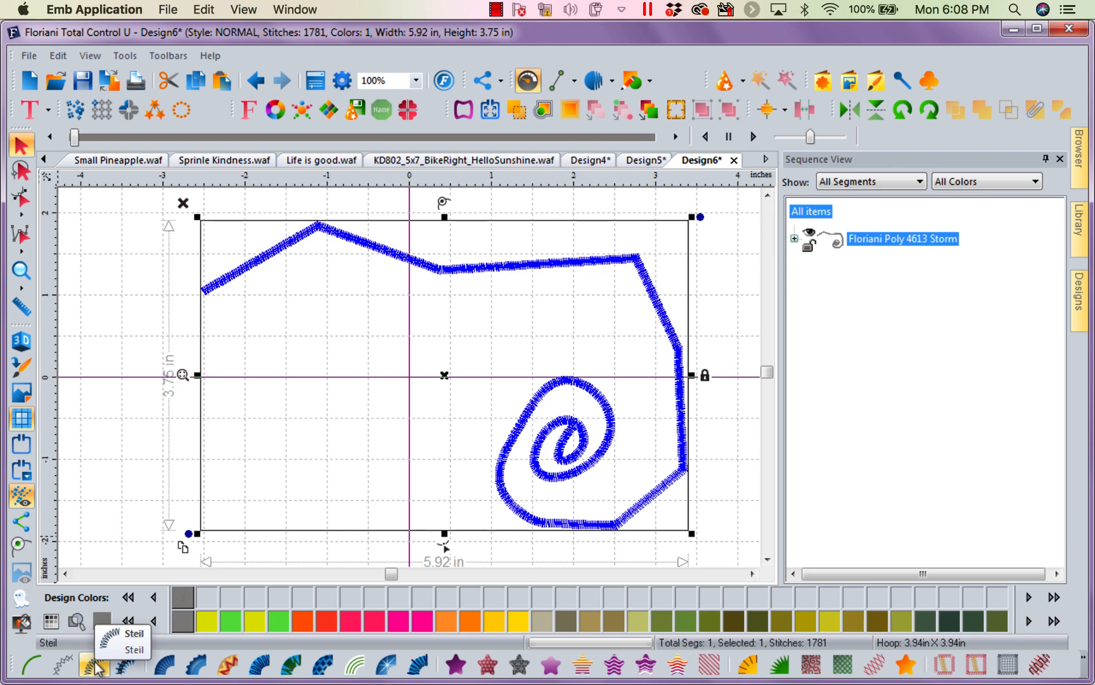
In a new design, draw an open C-shaped outline of seven points with the Line tool, about 1.64 by 2.11 in
click(31, 89)
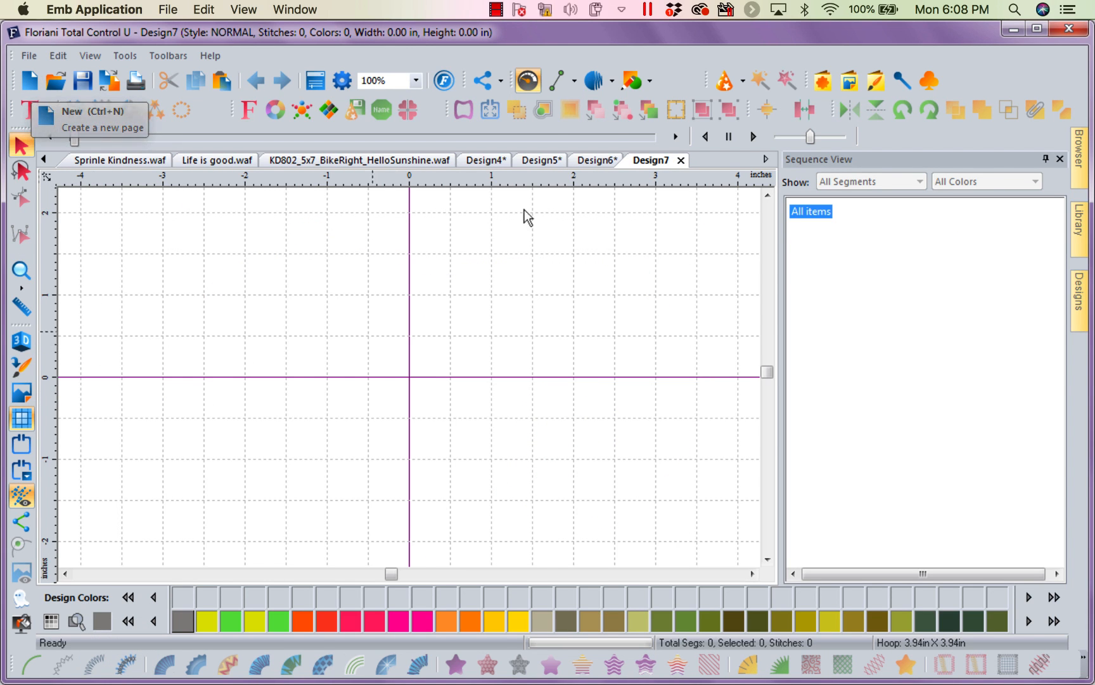
click(566, 82)
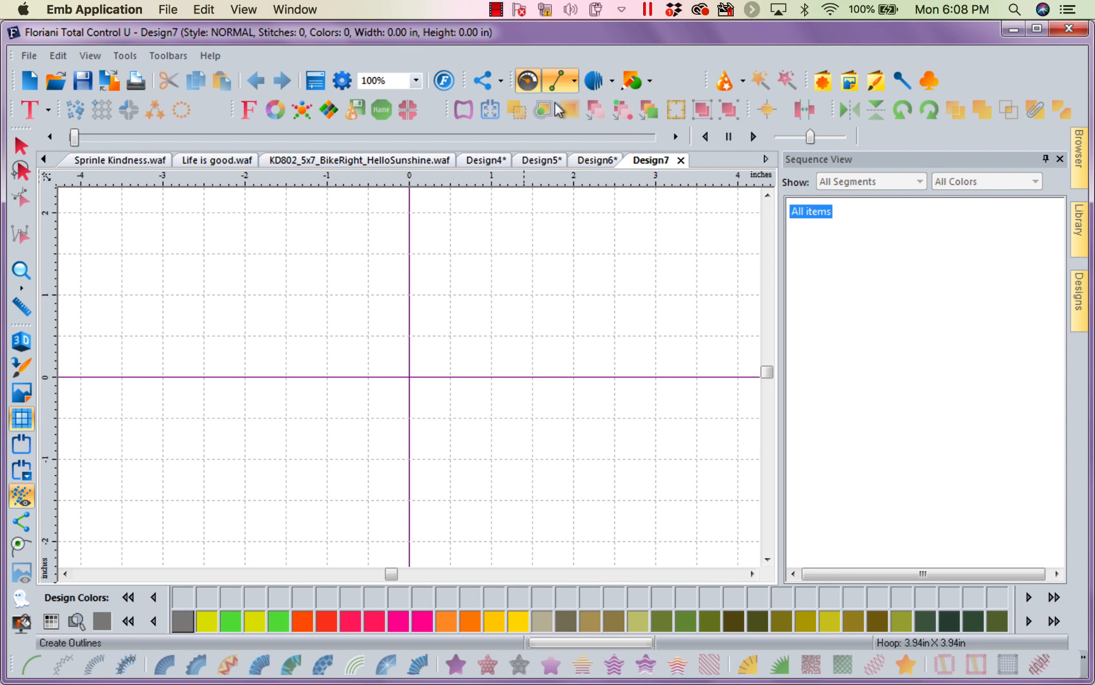
click(558, 111)
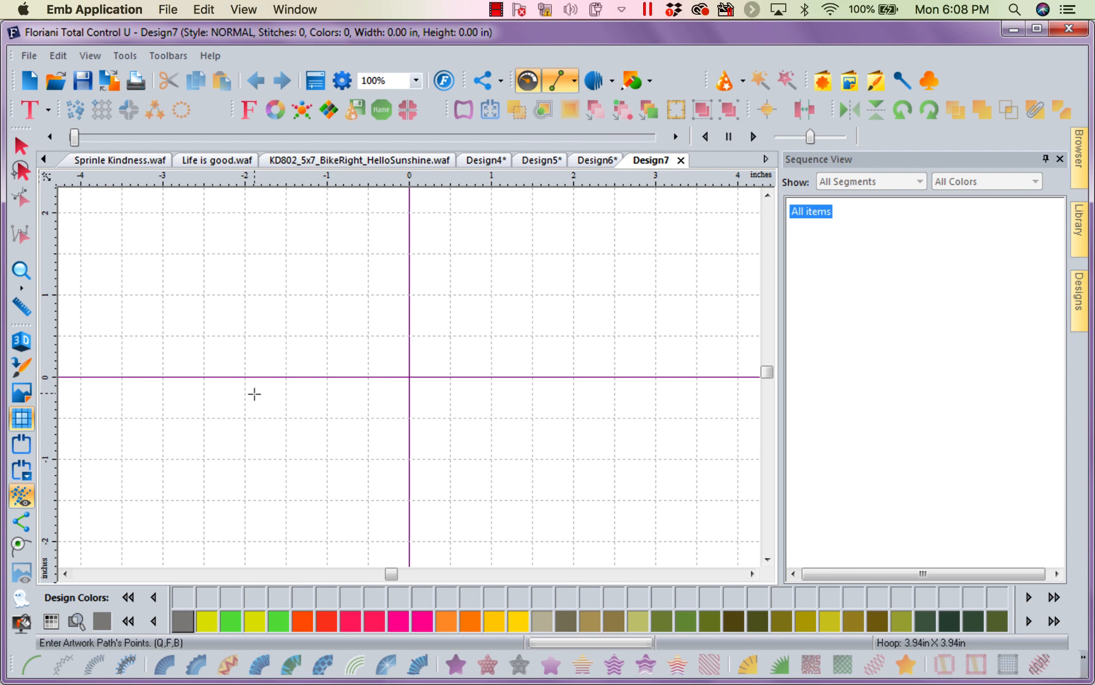
click(362, 455)
click(309, 444)
click(302, 396)
click(307, 330)
click(328, 311)
click(368, 293)
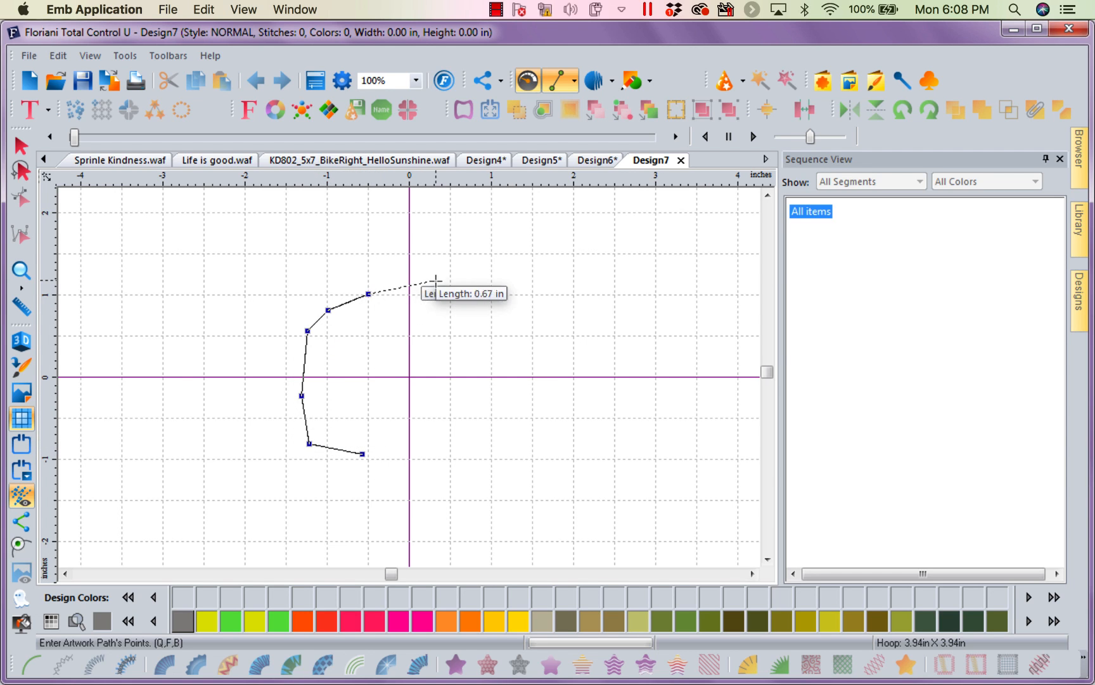
double_click(435, 281)
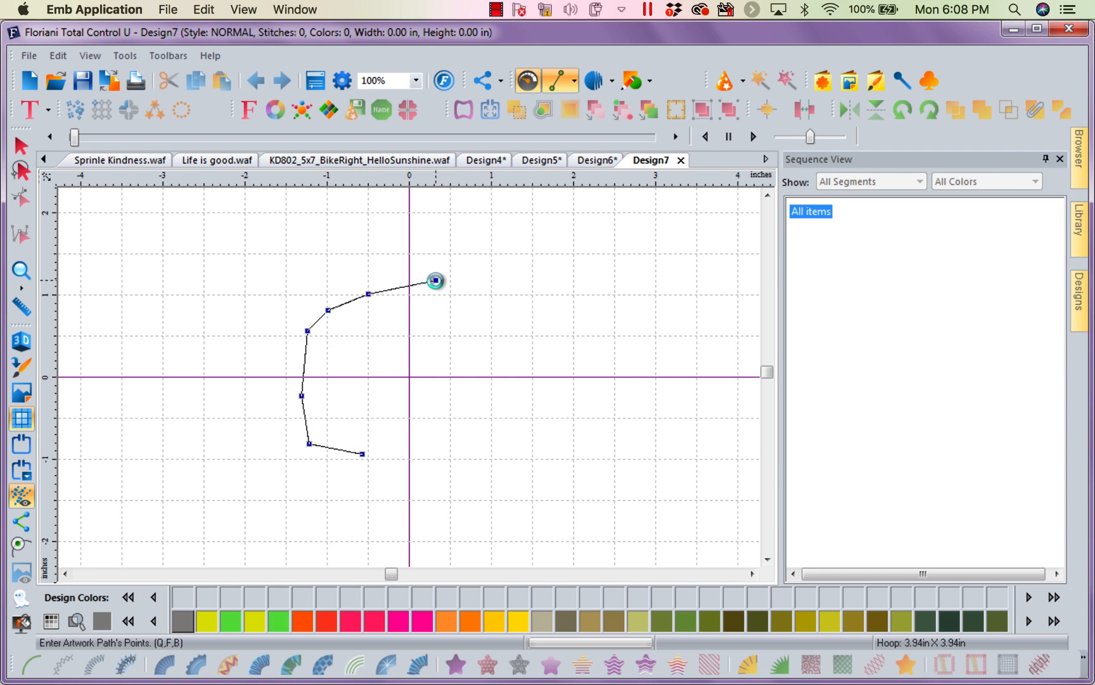
Draw a second open outline of five points rising across the C-shaped one, about 0.94 by 3.09 in
click(295, 497)
click(334, 440)
click(356, 369)
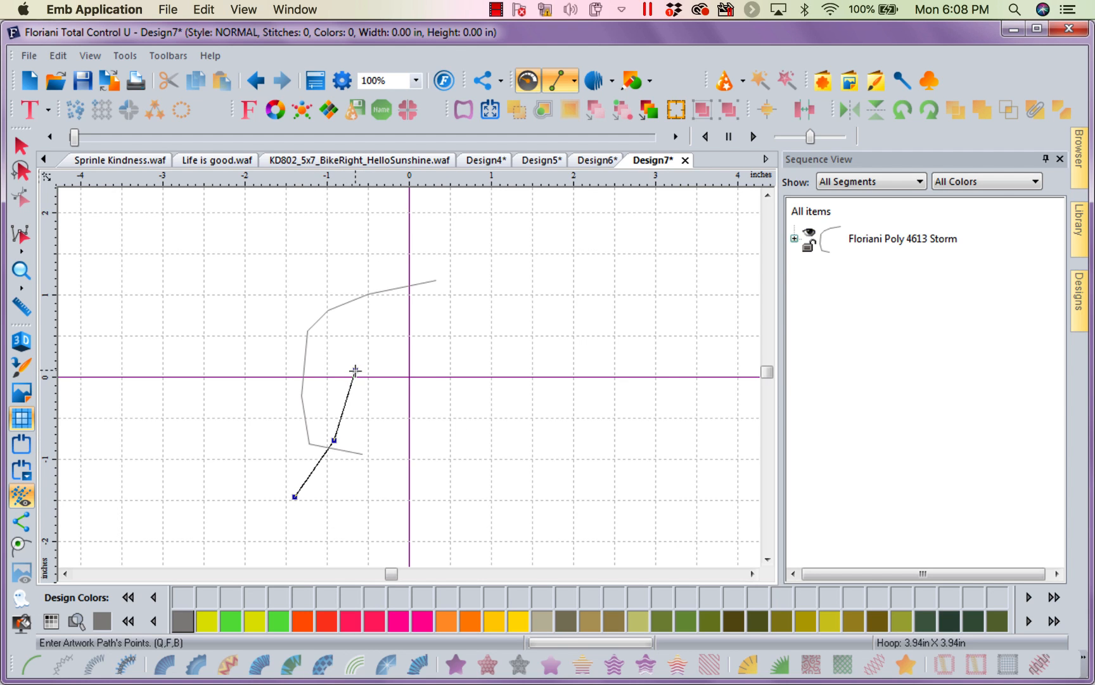
click(367, 303)
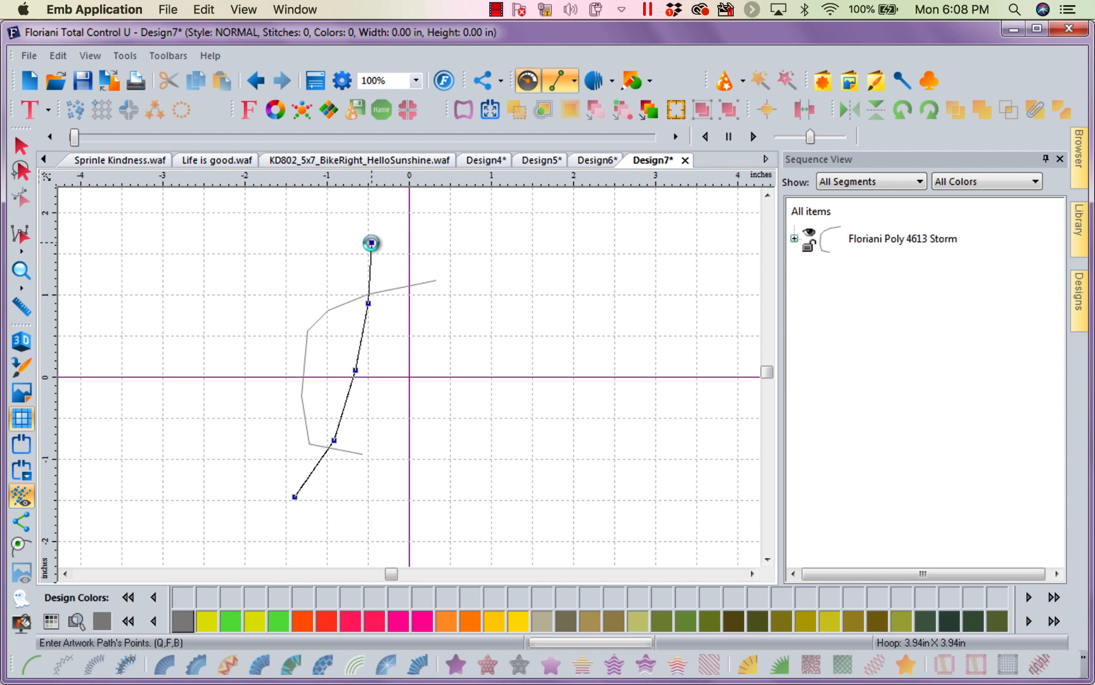
key(Return)
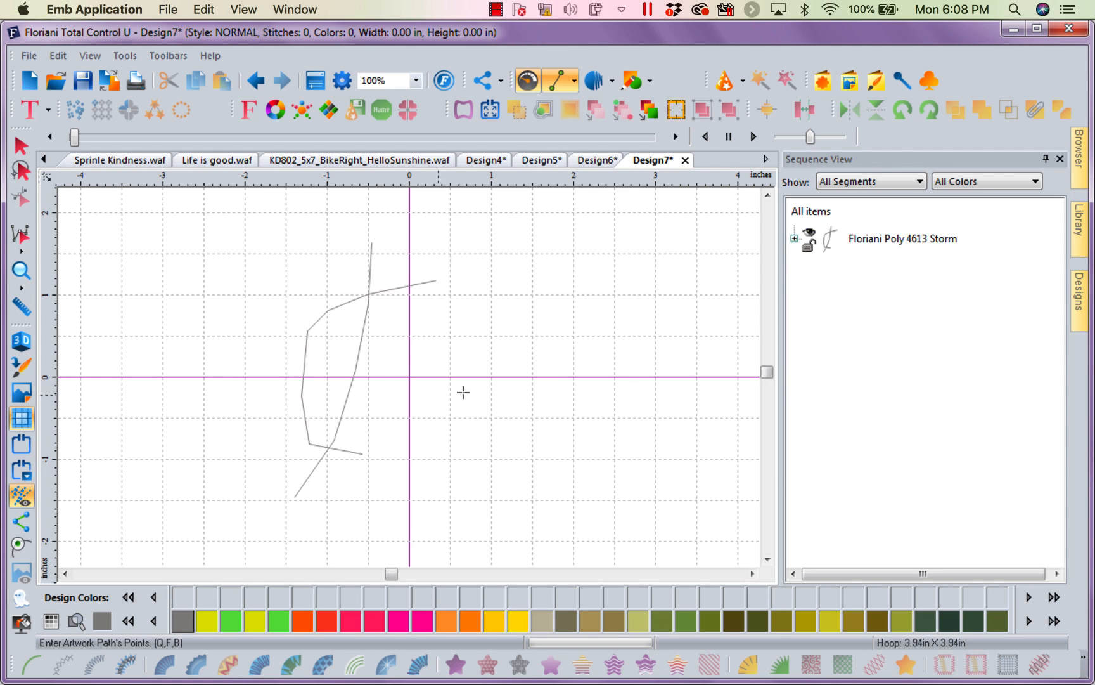
Draw a rounded outline of 13 points overlapping the two open lines, about 3.79 by 2.54 in, and finish it as a closed shape
click(419, 376)
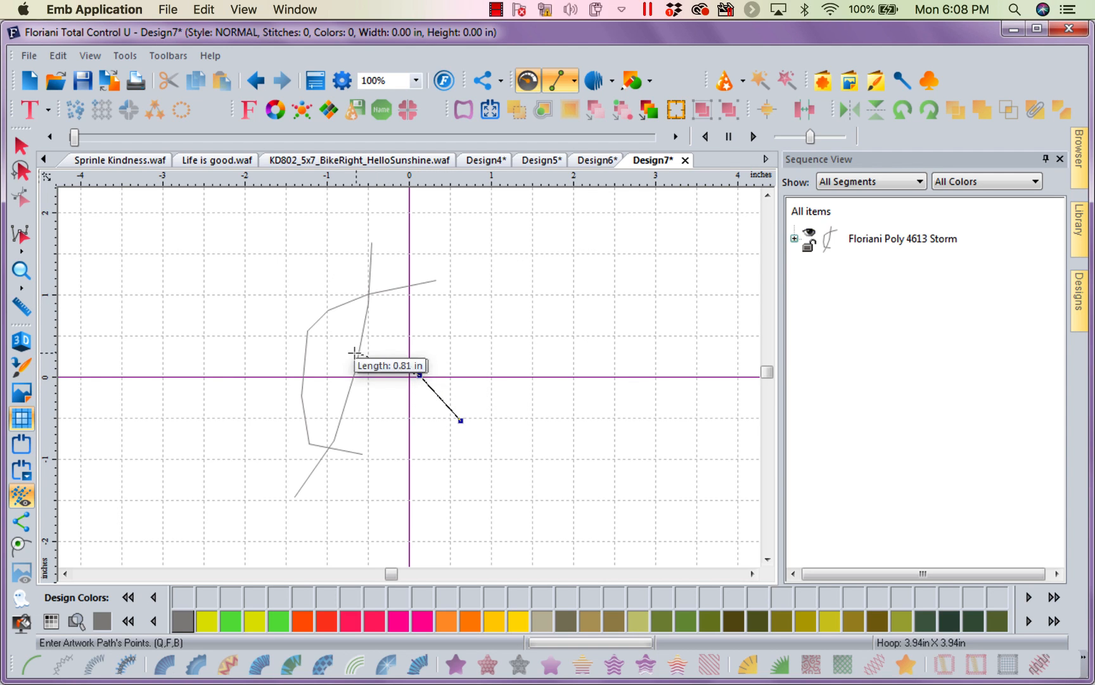
click(355, 352)
click(273, 348)
click(204, 364)
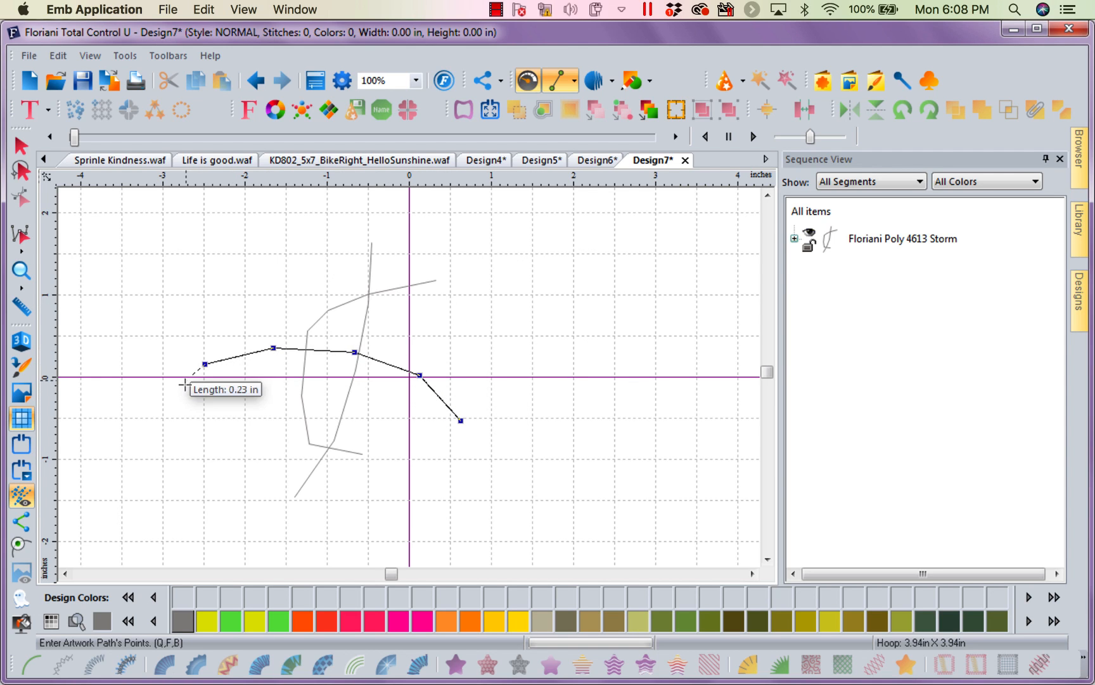
click(185, 383)
click(161, 418)
click(149, 466)
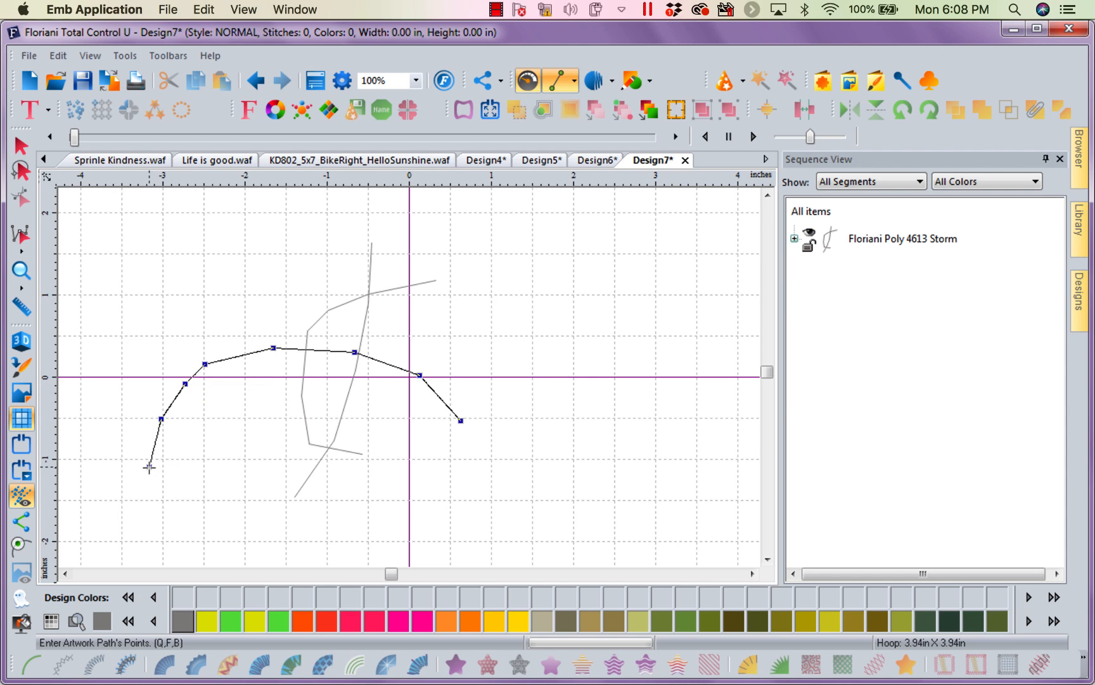
click(154, 524)
click(177, 540)
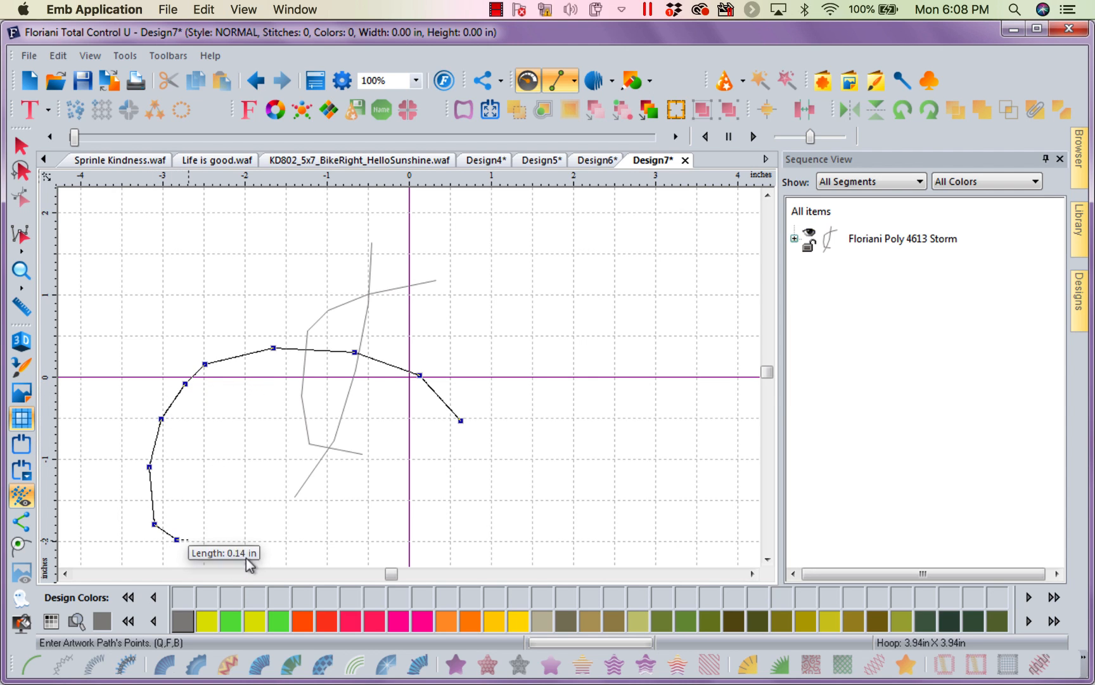
click(308, 557)
click(395, 527)
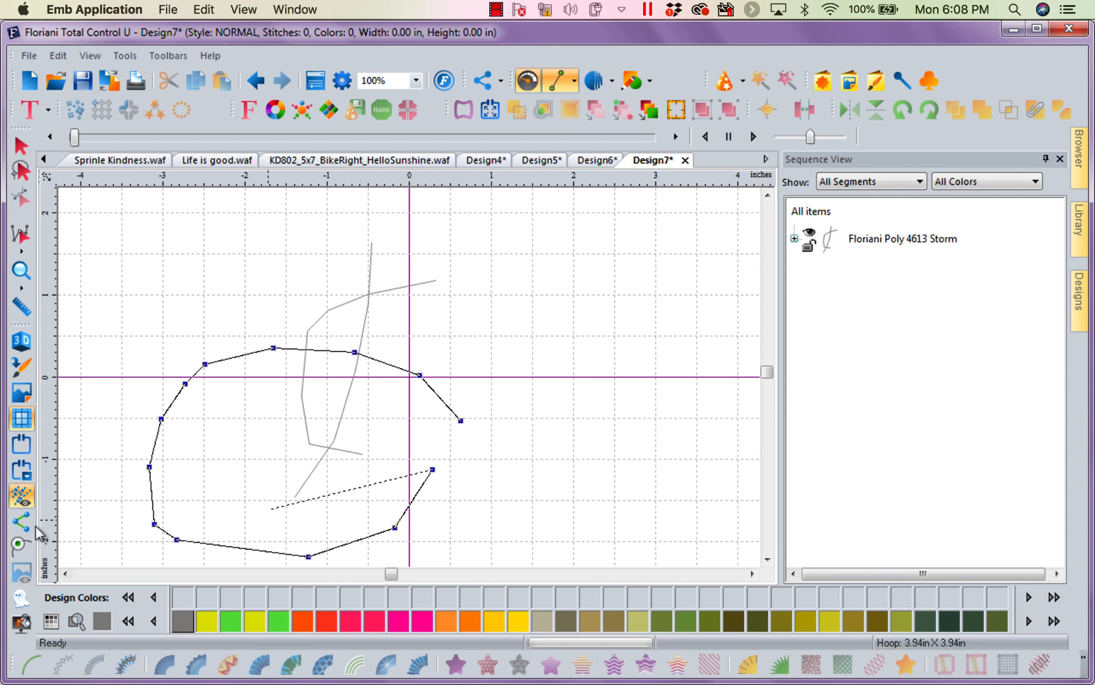
click(21, 545)
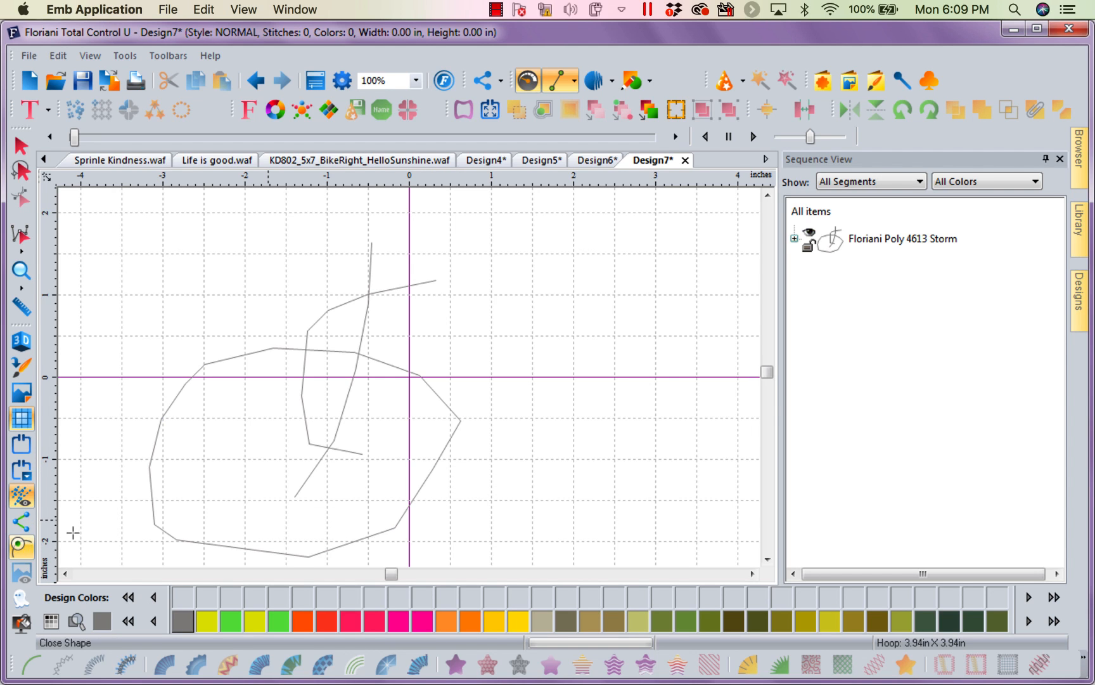
Convert the C-shaped outline to a Run stitch and the five-point line to a Run (Motif) stitch
click(794, 238)
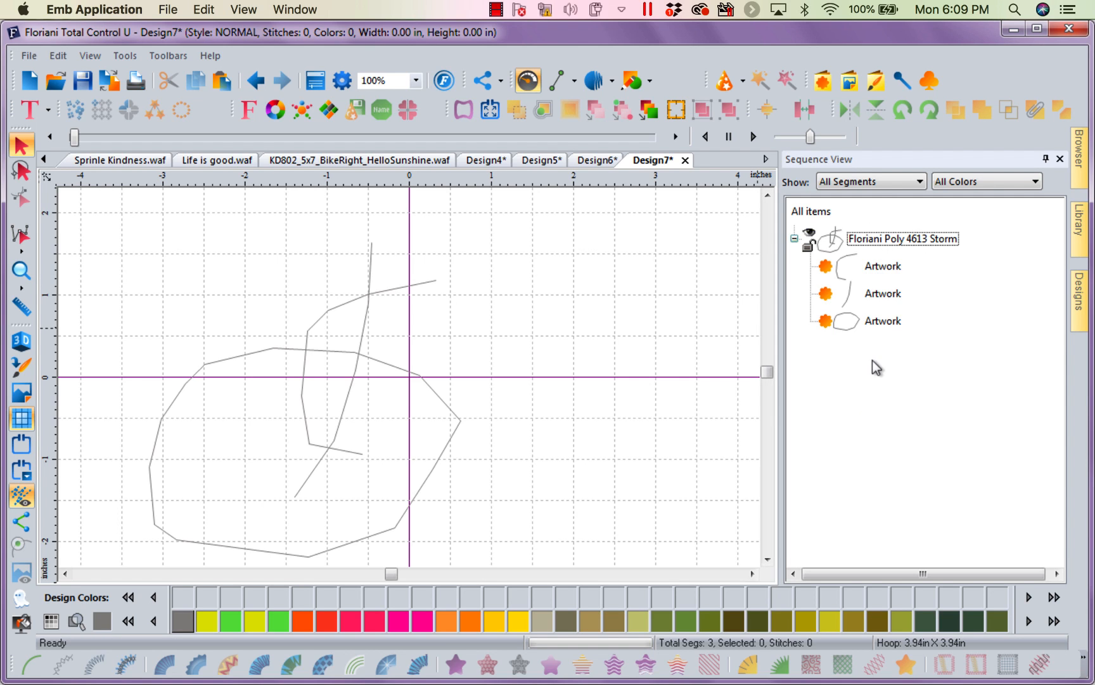
click(901, 266)
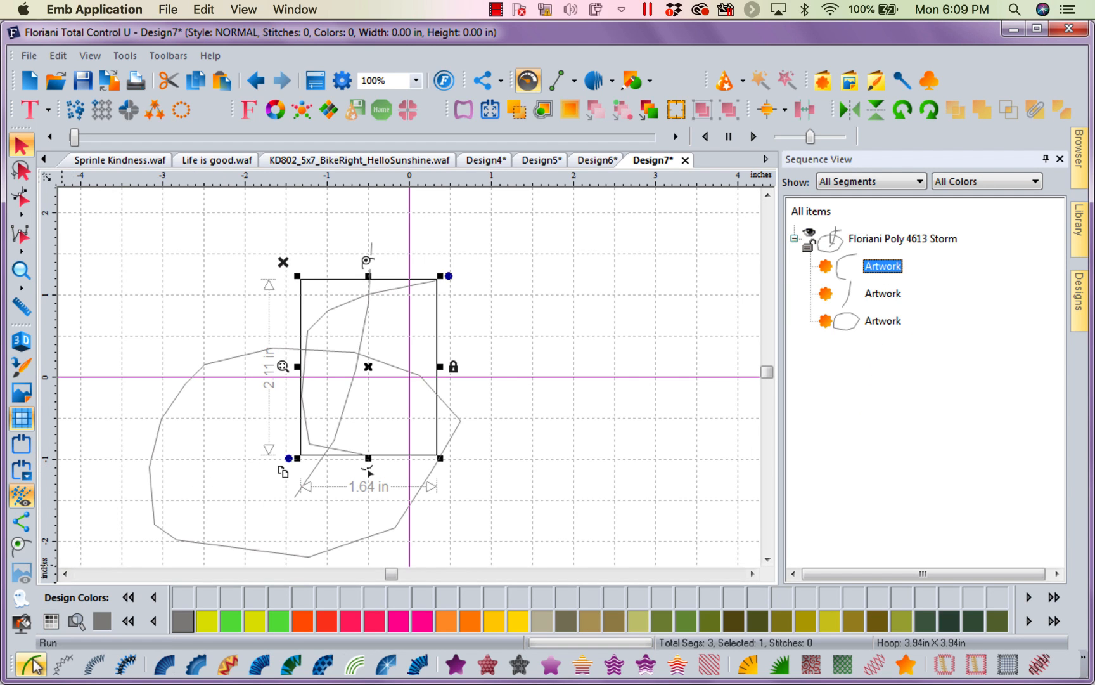
click(32, 660)
click(894, 295)
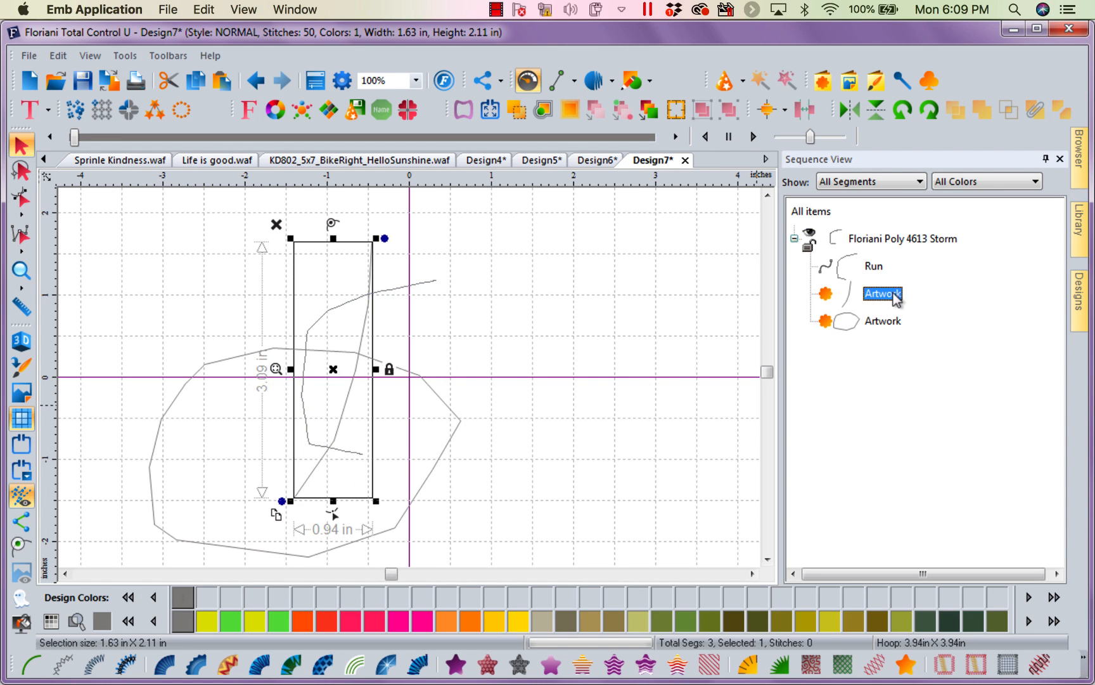
click(61, 664)
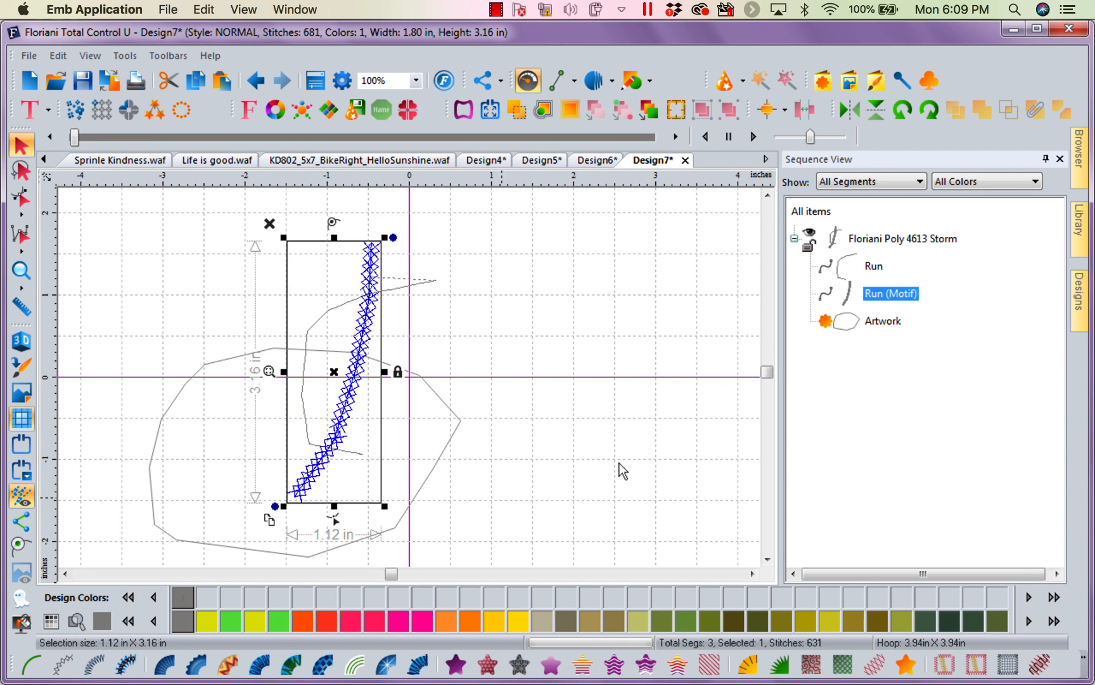
Select the closed rounded outline and convert it to a Steil-Run stitch
click(885, 322)
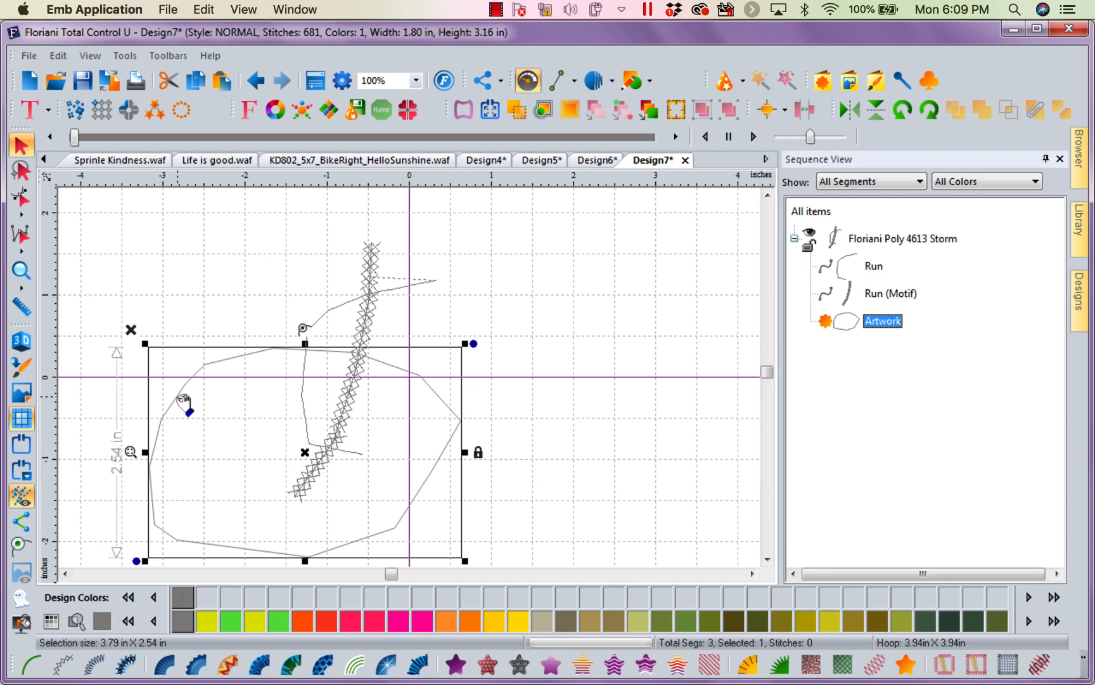
click(95, 664)
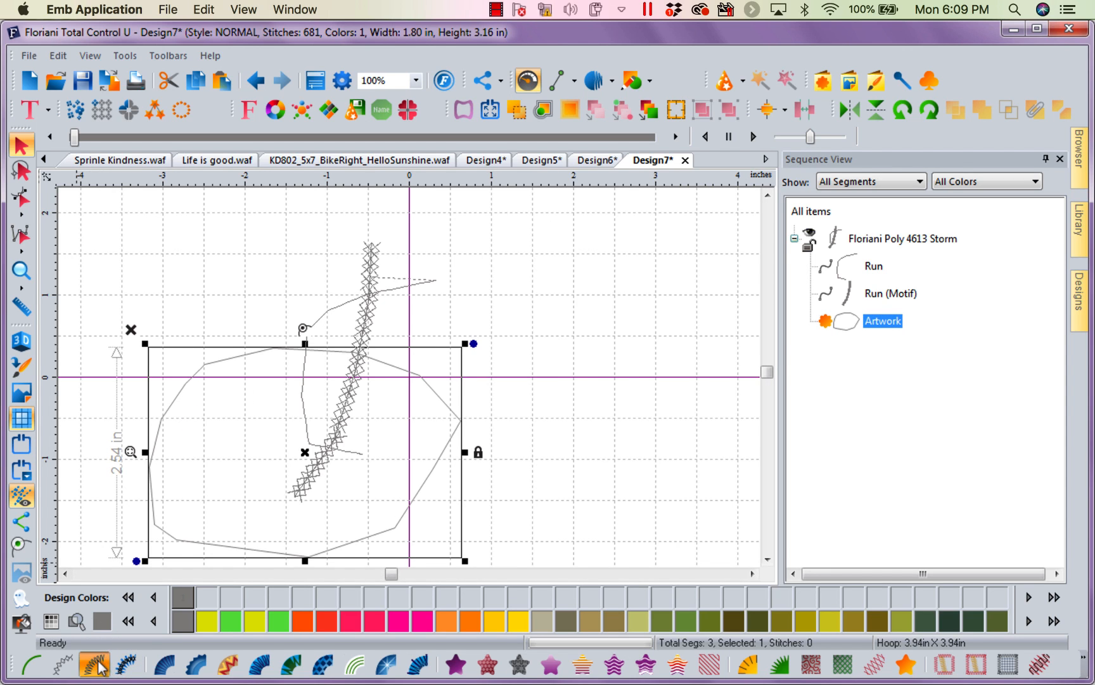
click(123, 671)
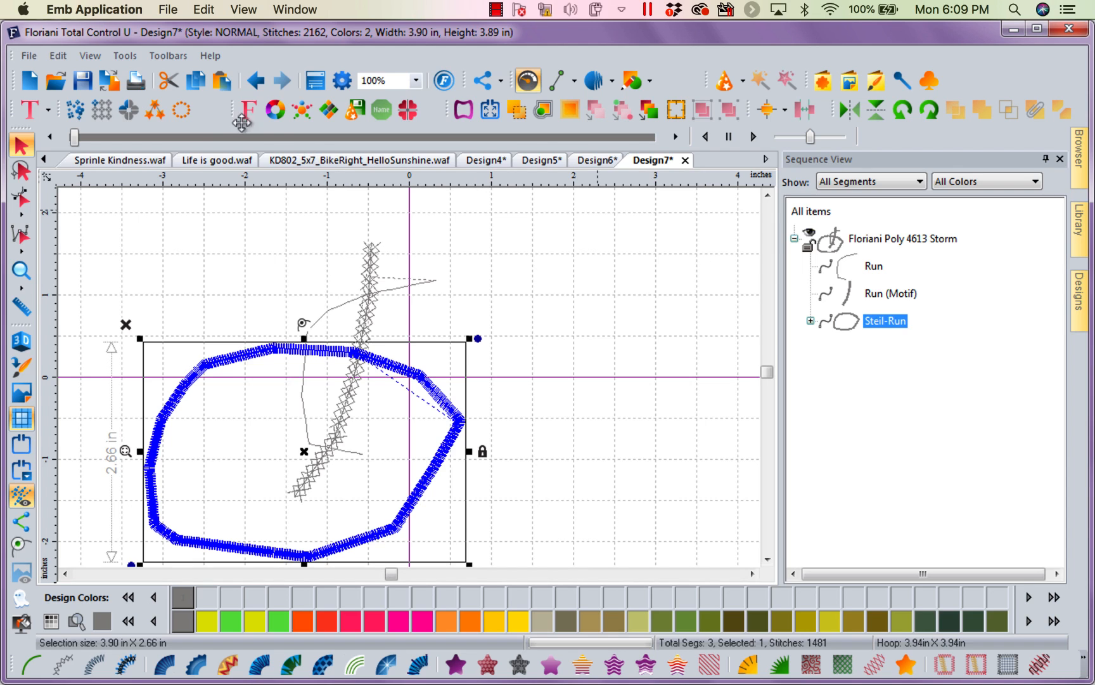
Undo the stitch conversions of all three outlines
click(256, 82)
click(256, 84)
click(256, 84)
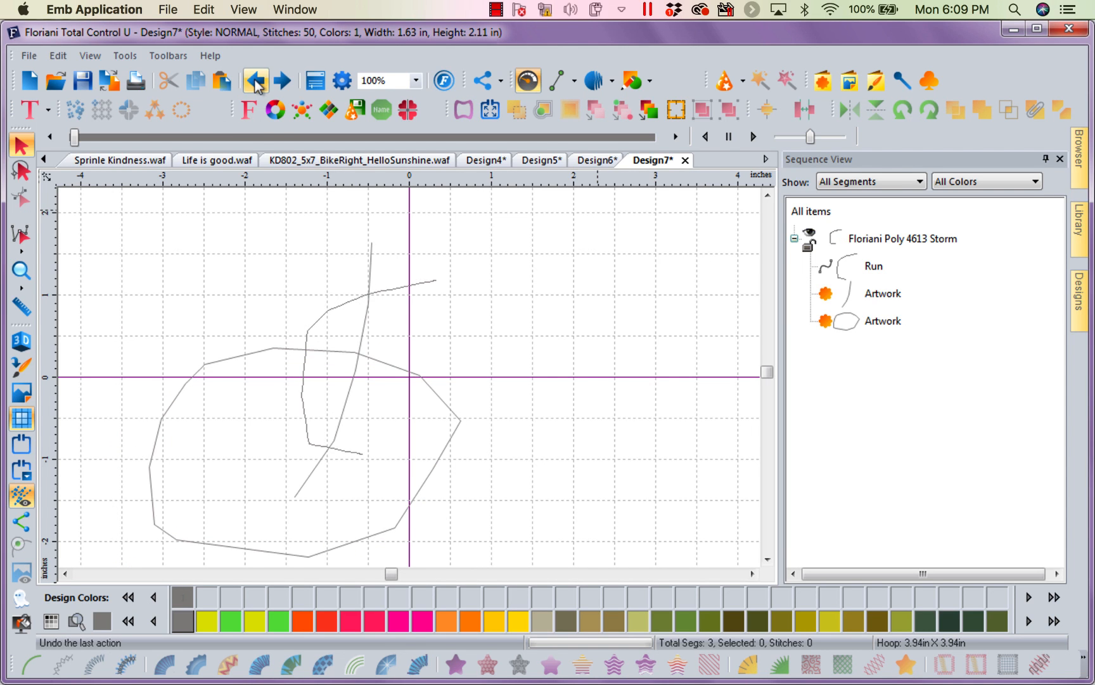
click(256, 83)
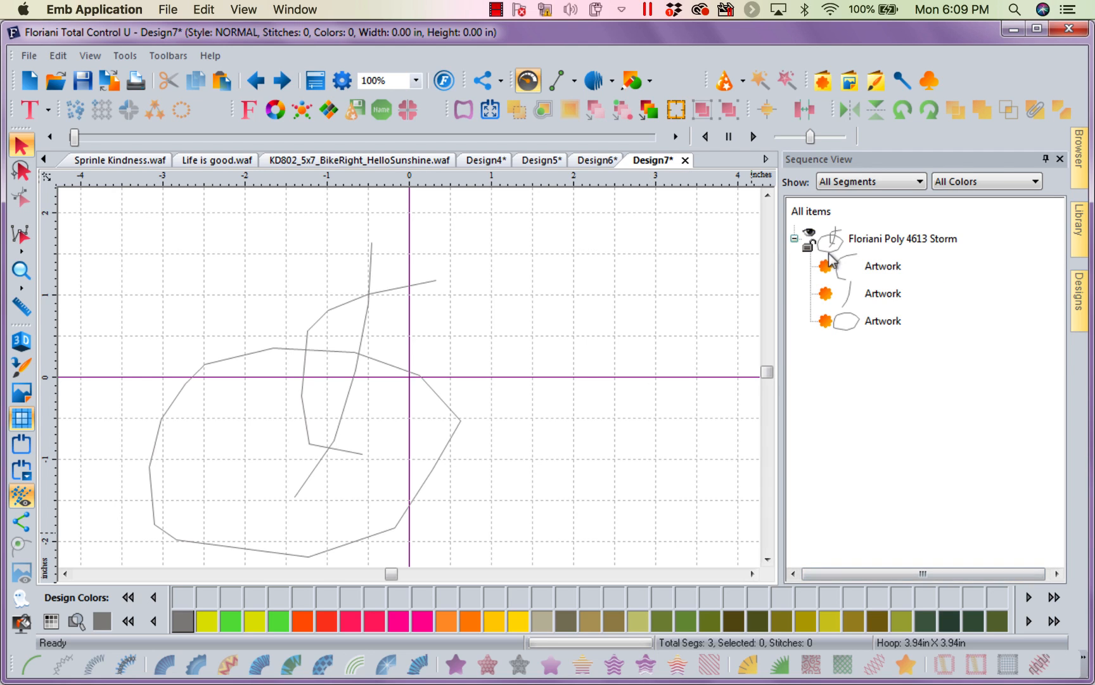
Combine all three artwork outlines into one segment and convert it to a Run stitch
click(824, 215)
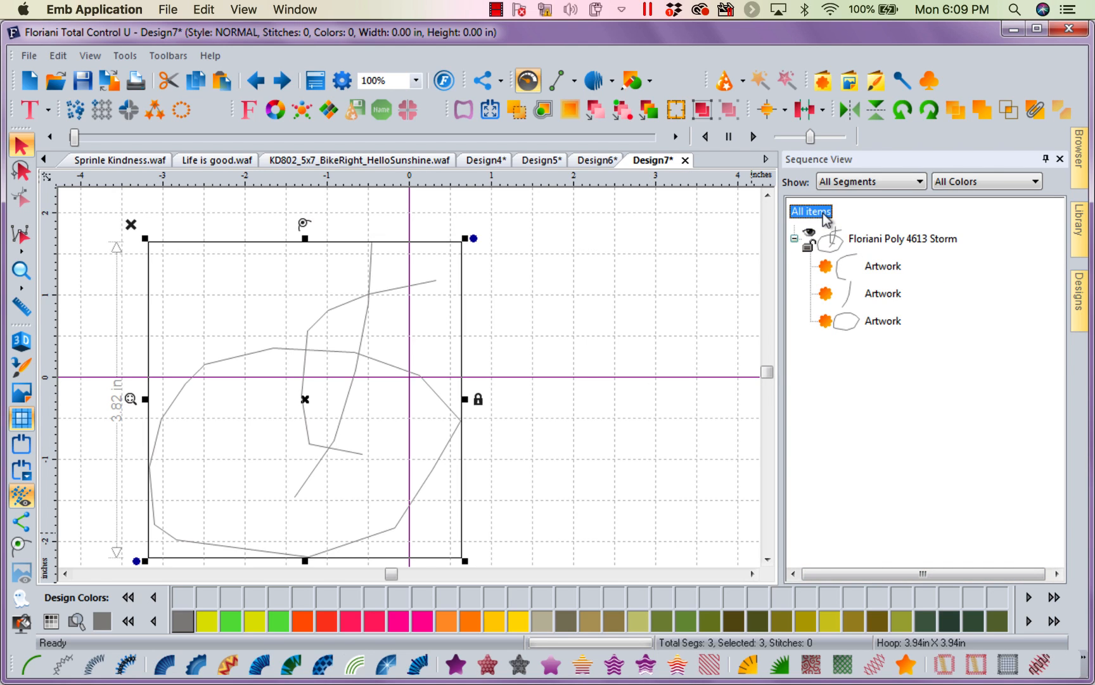
click(1036, 113)
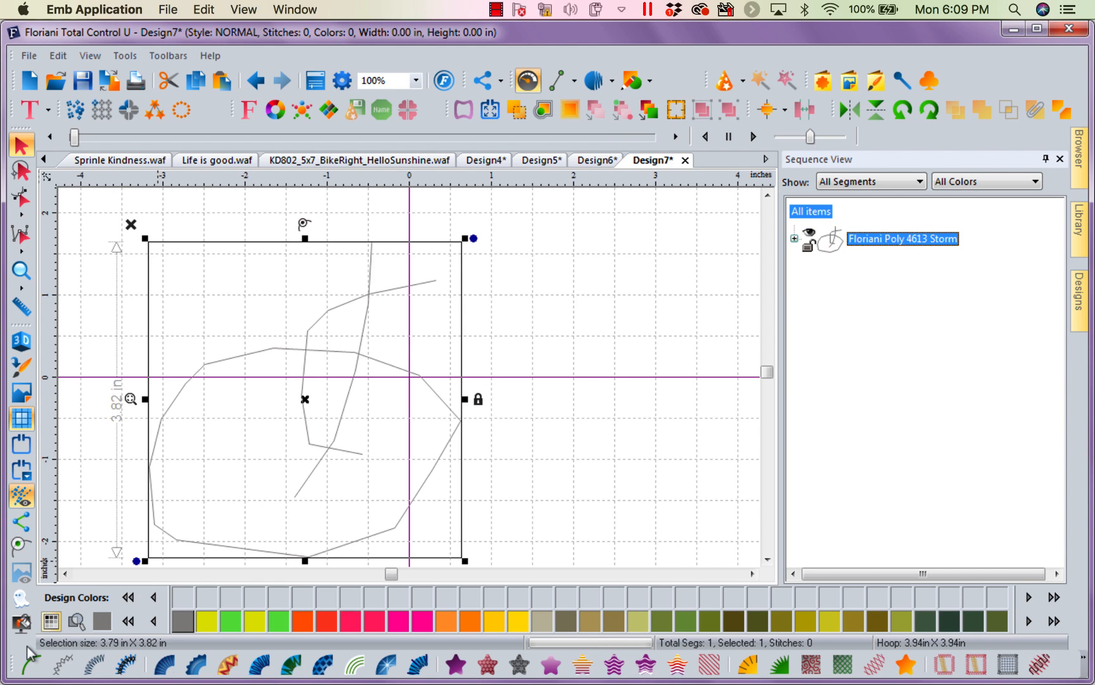
click(31, 664)
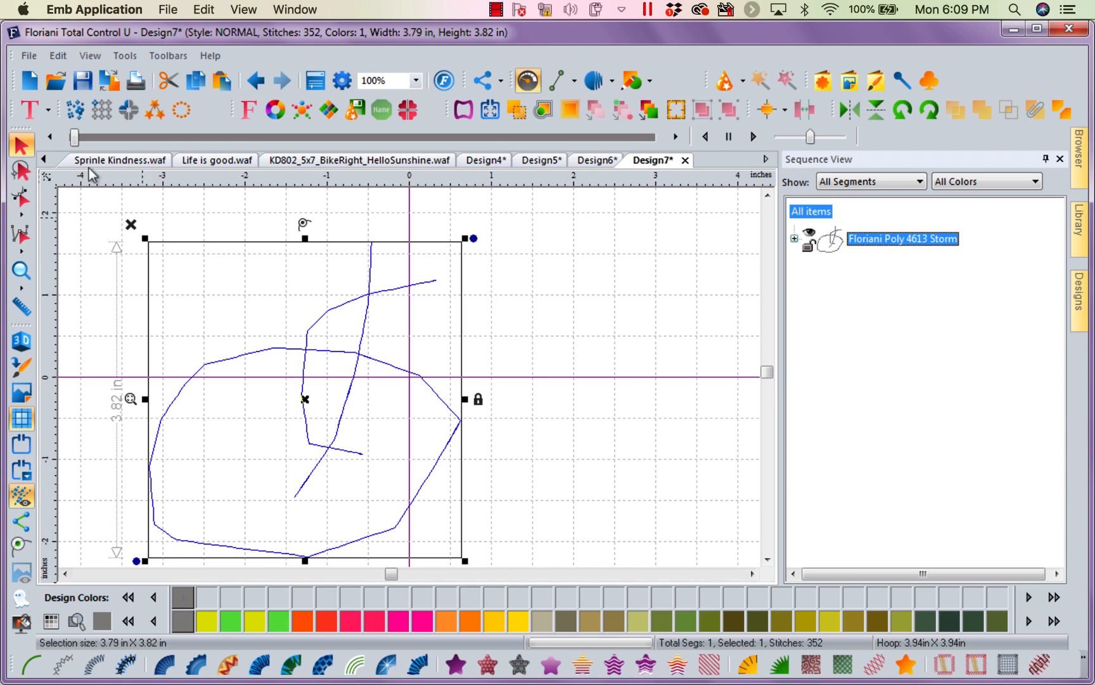
Review the combined outline's stitching sequence from first to last stitch and show the available outline drawing tools
drag(75, 140, 679, 49)
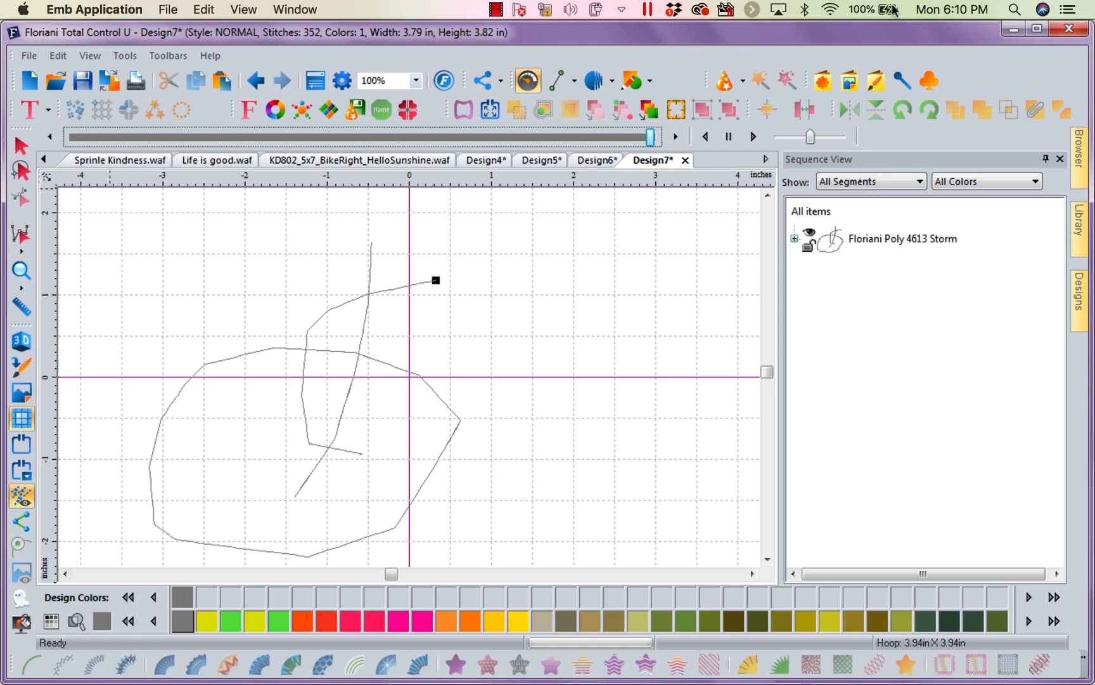
click(574, 83)
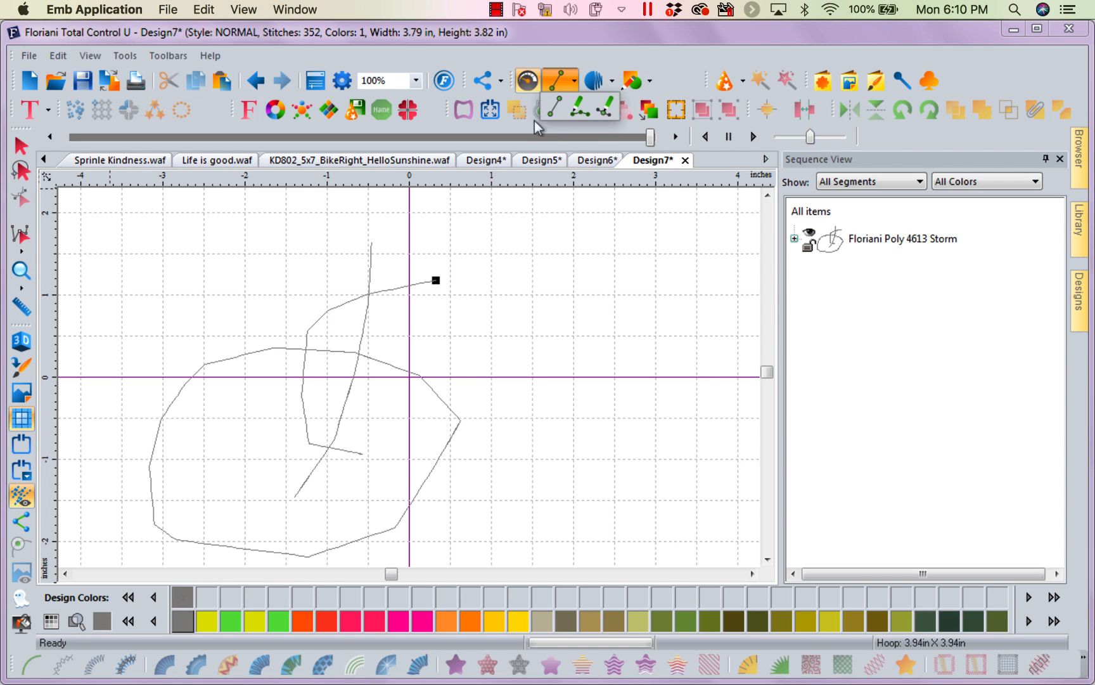